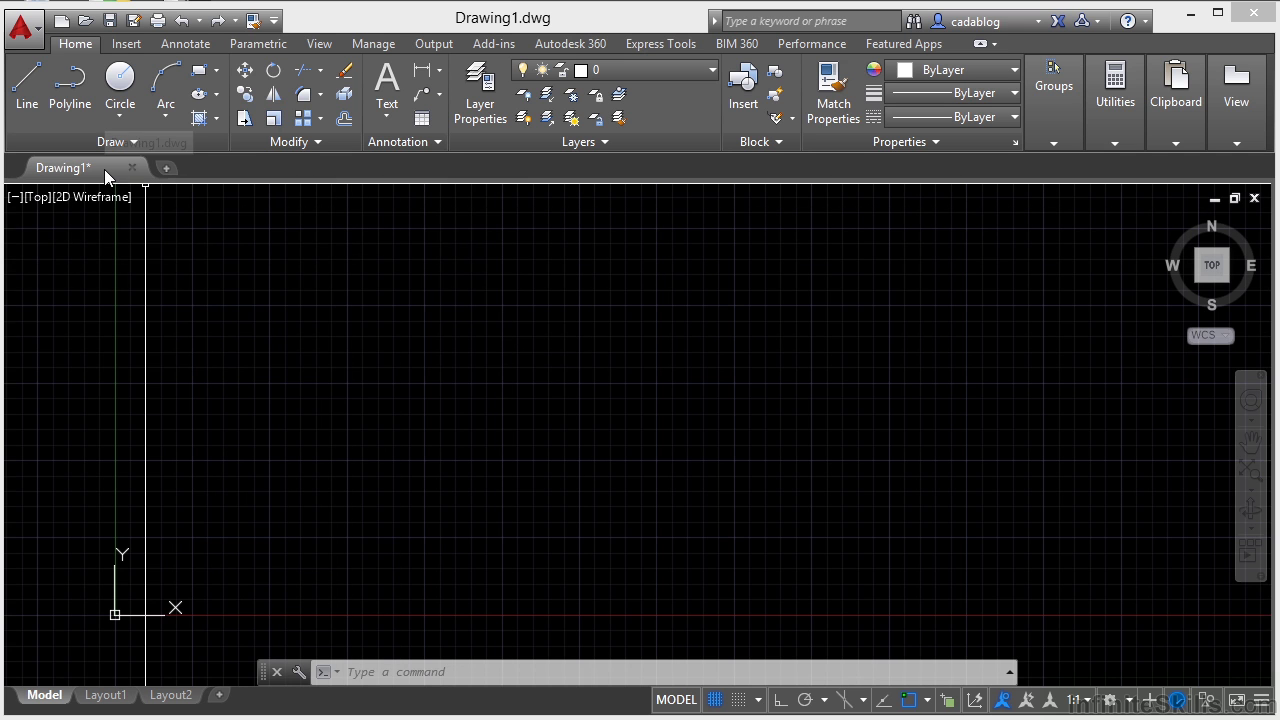
# Open 3Dseating.dwg from the Select File dialog so it sits beside Drawing1
pyautogui.moveTo(105, 171)
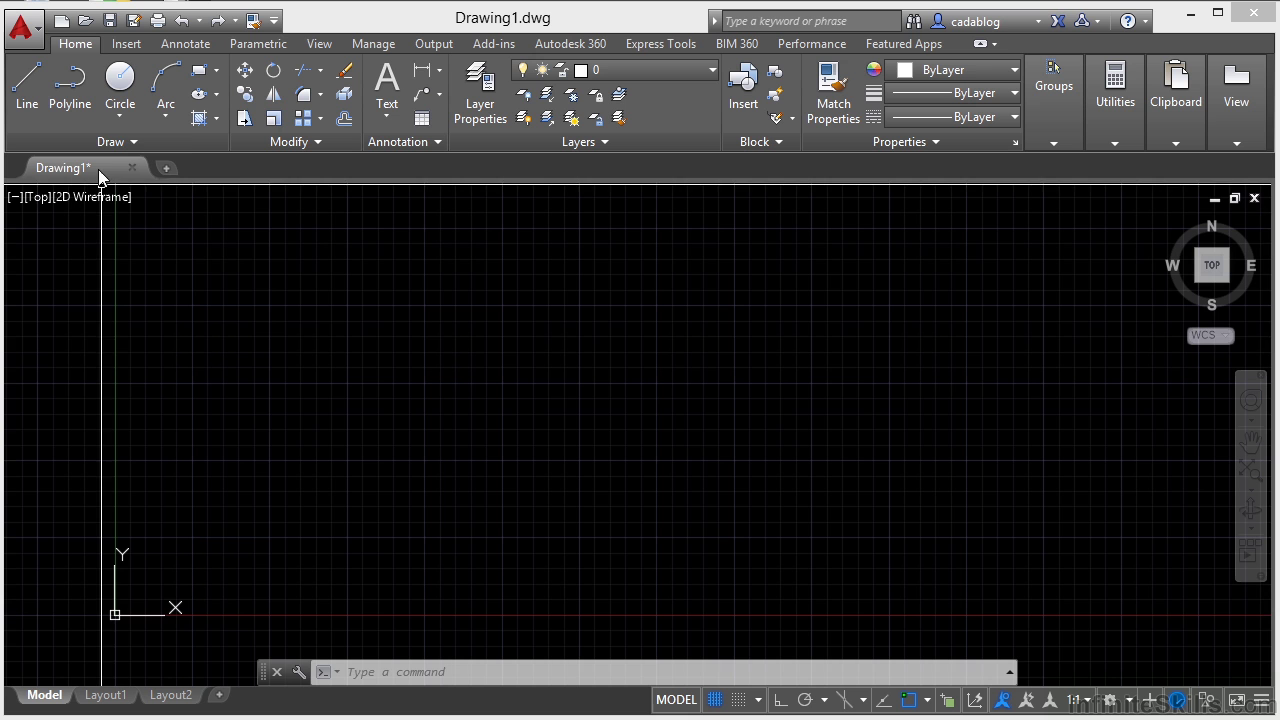
pyautogui.click(91, 22)
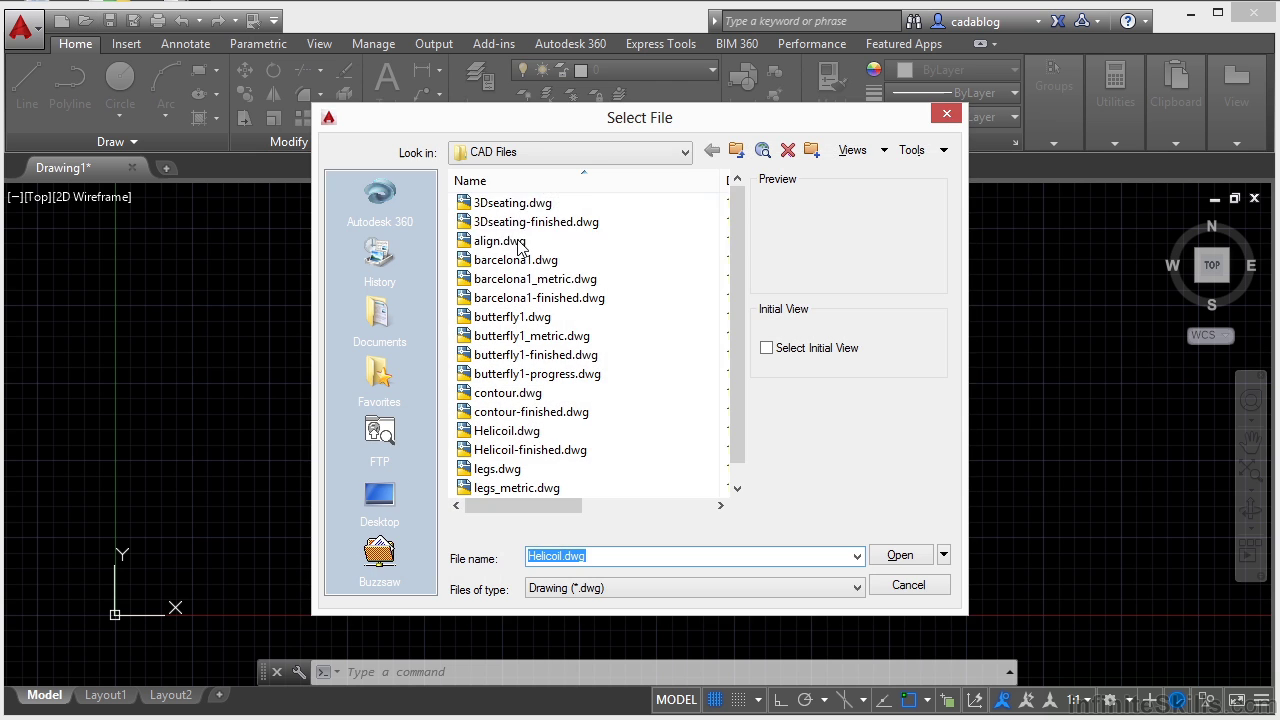
pyautogui.doubleClick(517, 205)
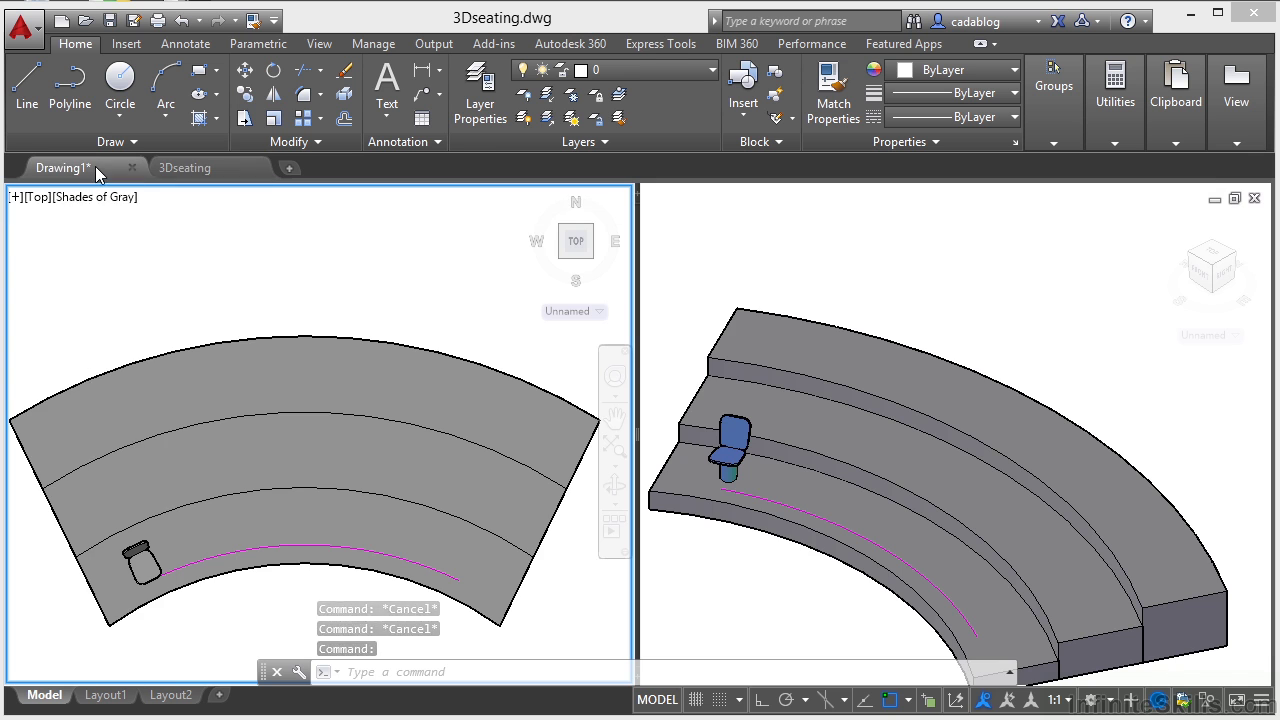
# Switch back and forth between Drawing1 and 3Dseating, then move Drawing1's tab after 3Dseating
pyautogui.click(95, 166)
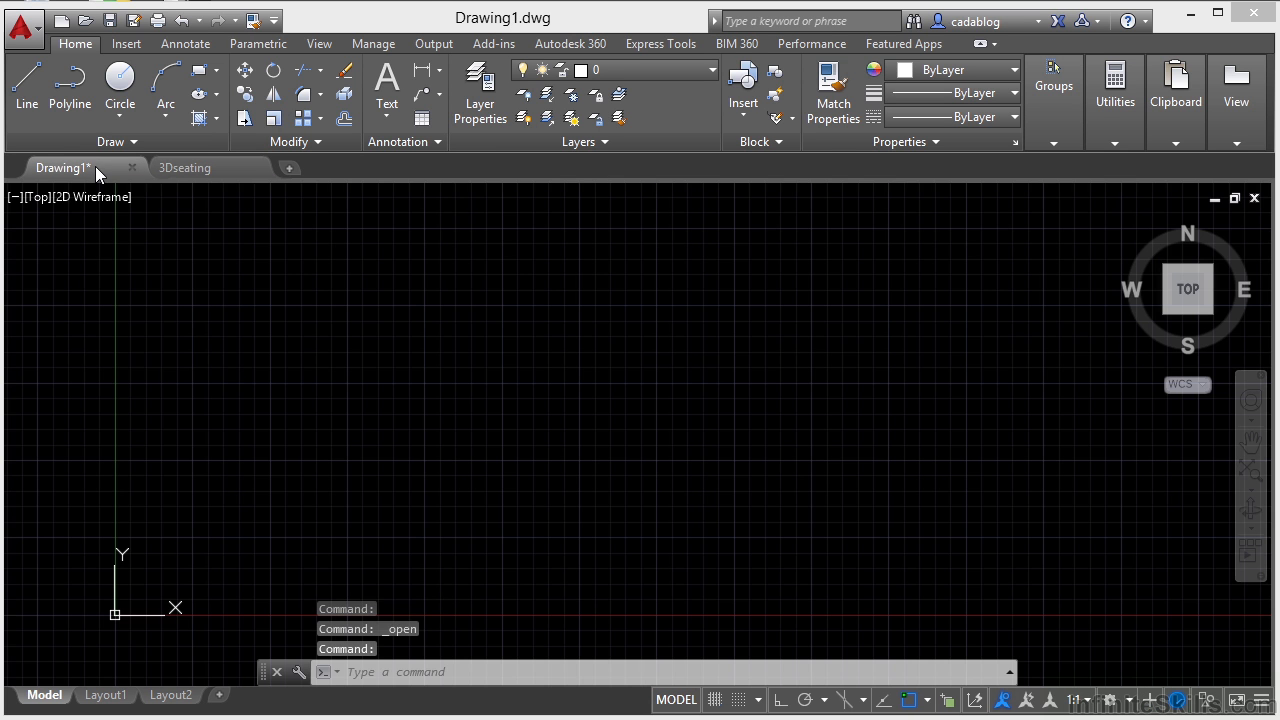
pyautogui.click(200, 168)
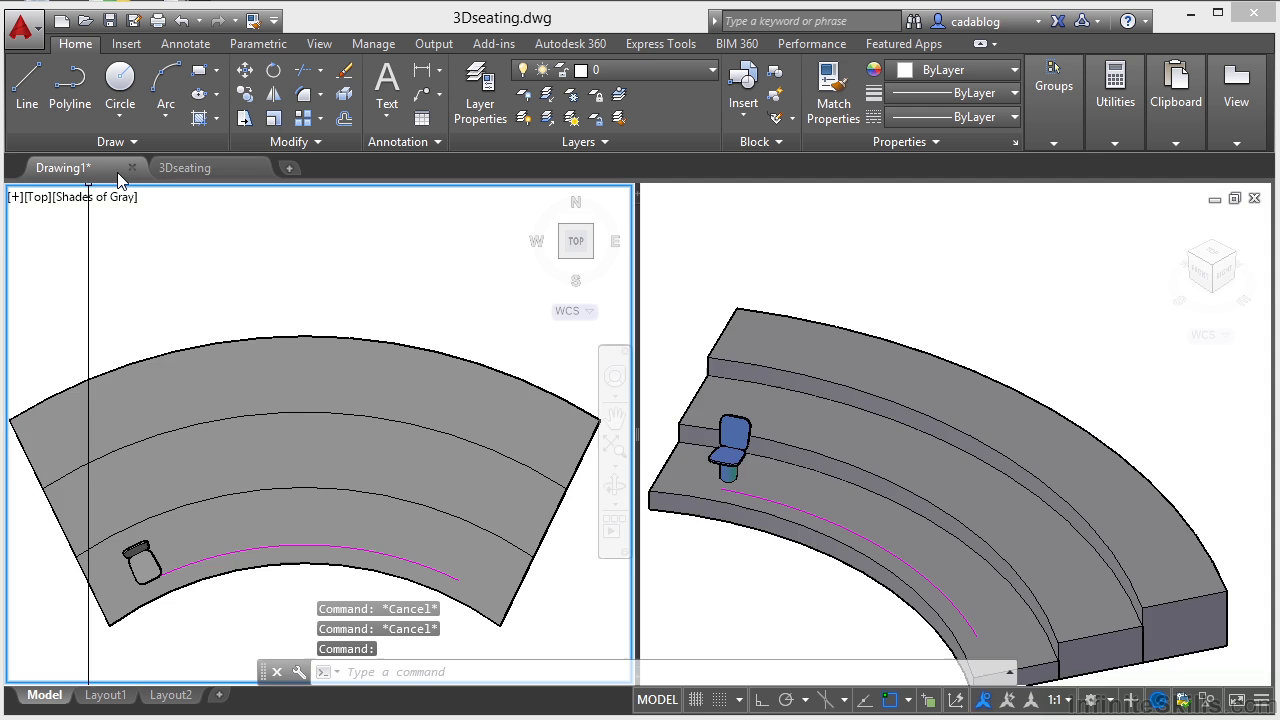
pyautogui.click(117, 170)
pyautogui.click(205, 167)
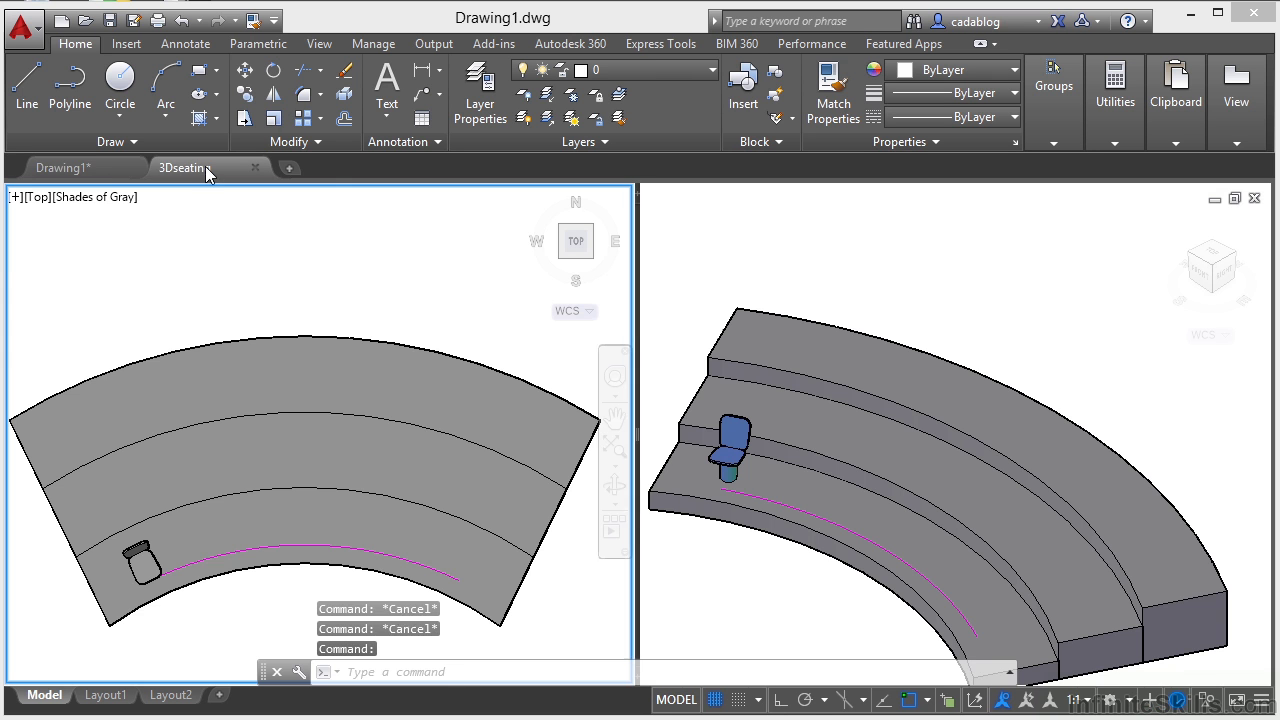
pyautogui.click(94, 167)
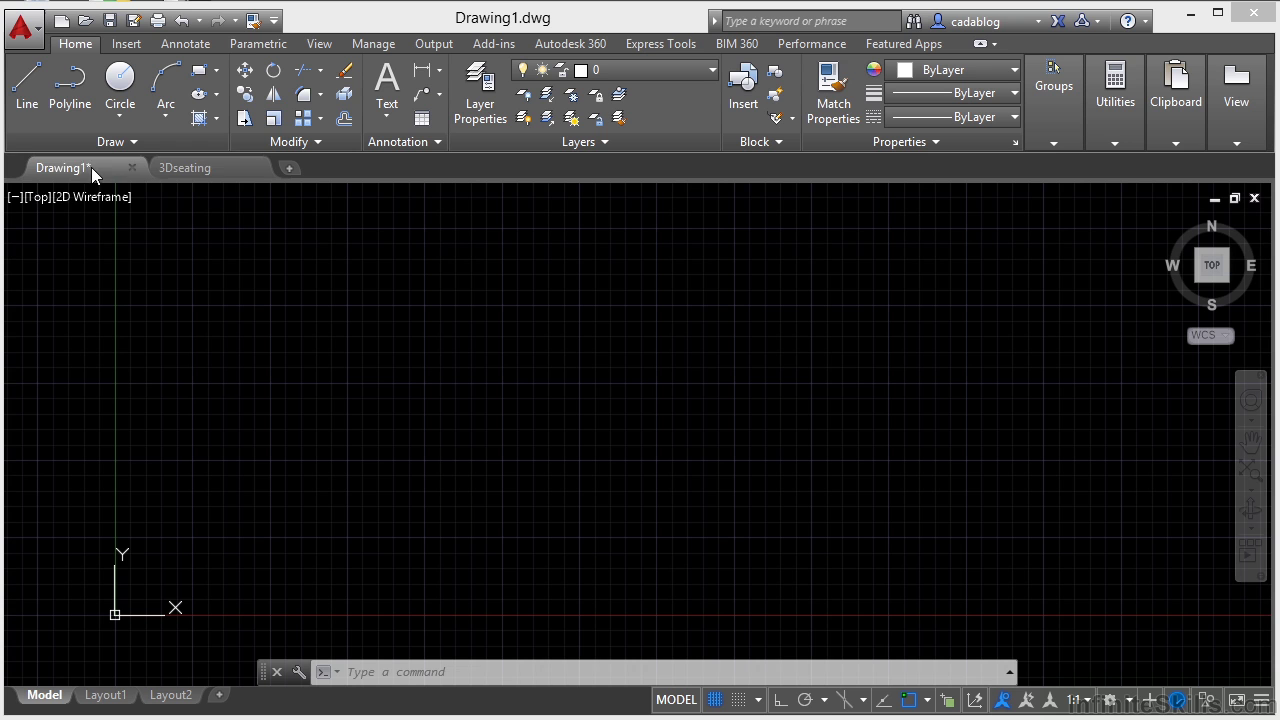
pyautogui.moveTo(163, 174); pyautogui.dragTo(235, 164)
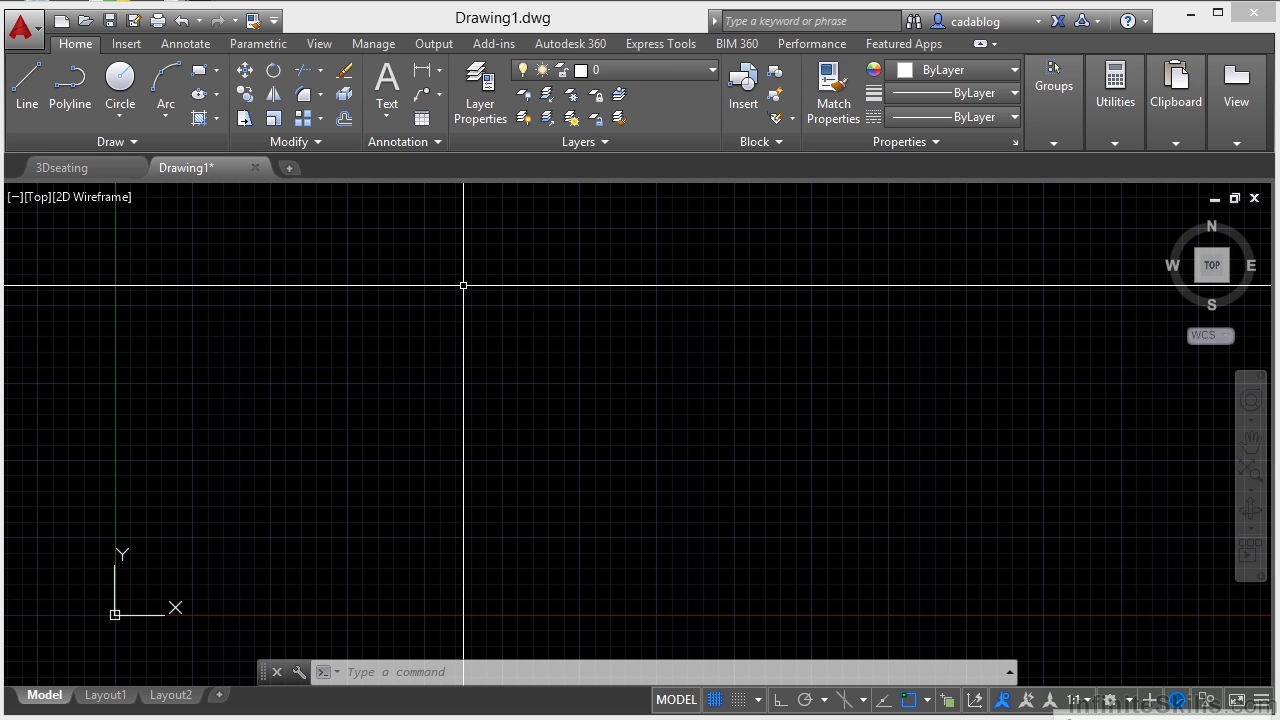
# Shift-select align.dwg through legs_metric.dwg in Select File and open them all together
pyautogui.click(85, 20)
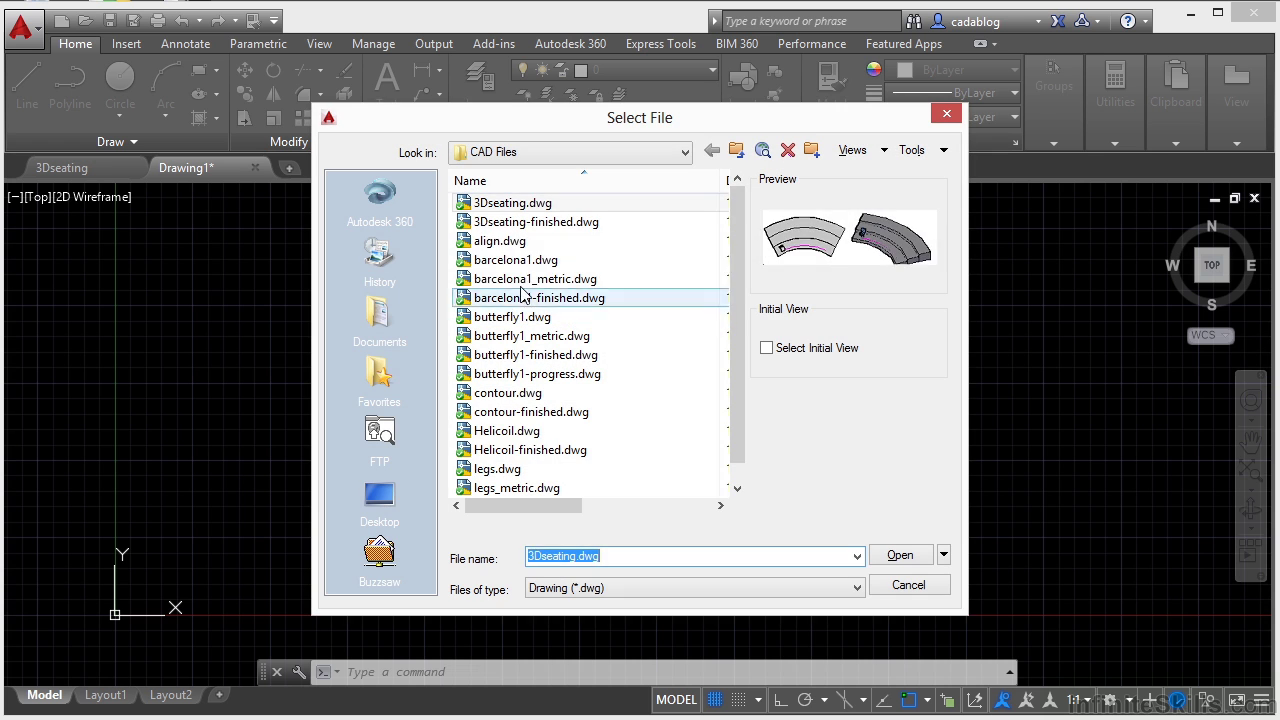
pyautogui.click(503, 241)
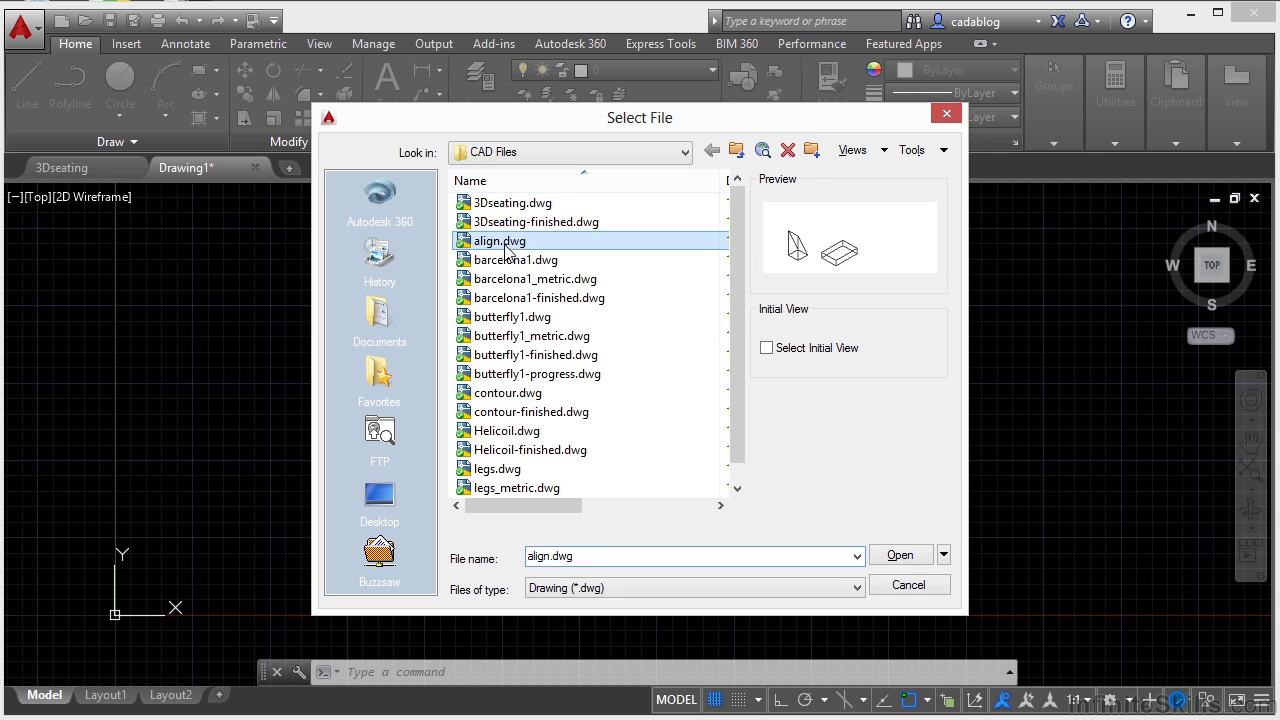
pyautogui.keyDown('shift'); pyautogui.click(513, 488); pyautogui.keyUp('shift')
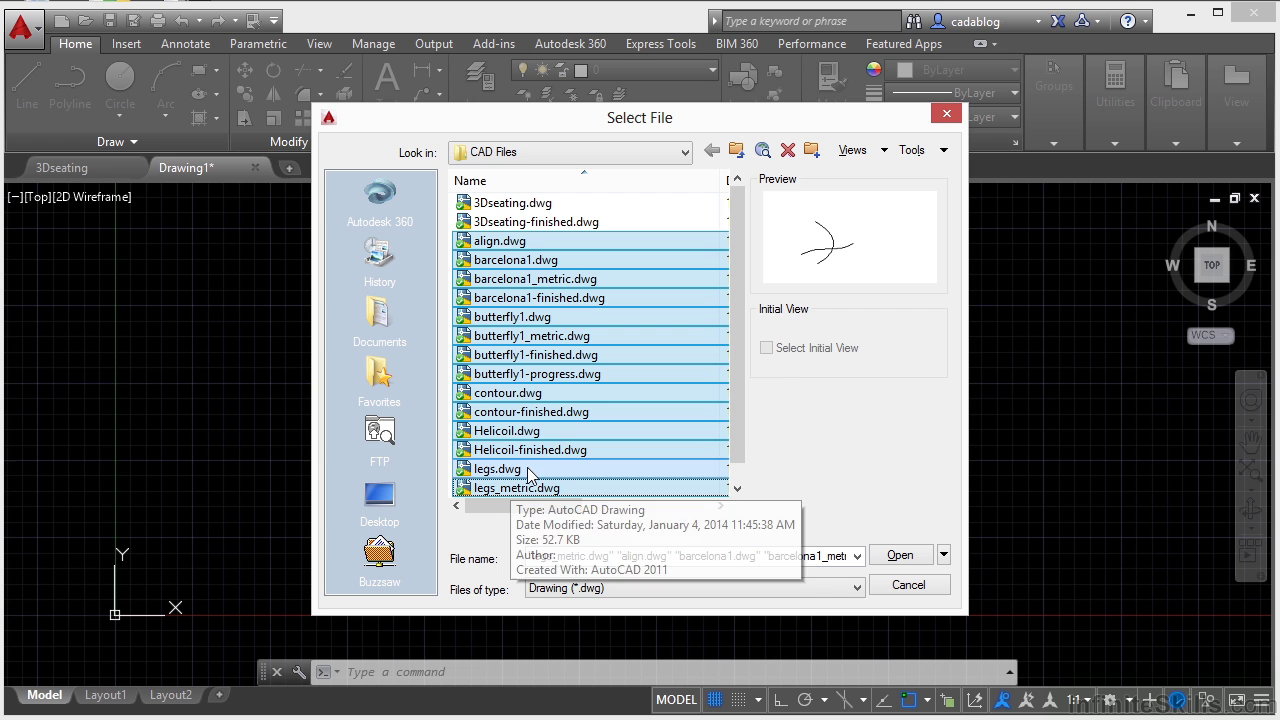
pyautogui.click(897, 556)
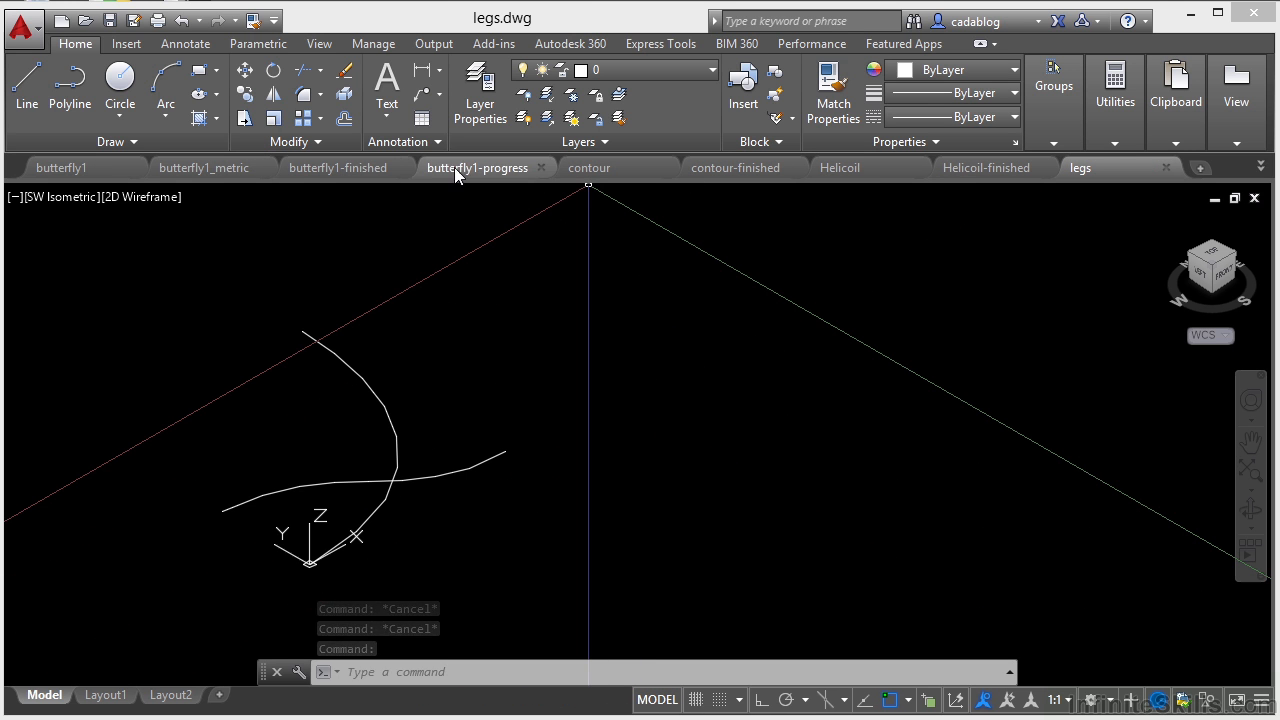
# Flip through butterfly1-finished, butterfly1_metric and butterfly1, then view and dismiss the open-drawings list
pyautogui.click(343, 166)
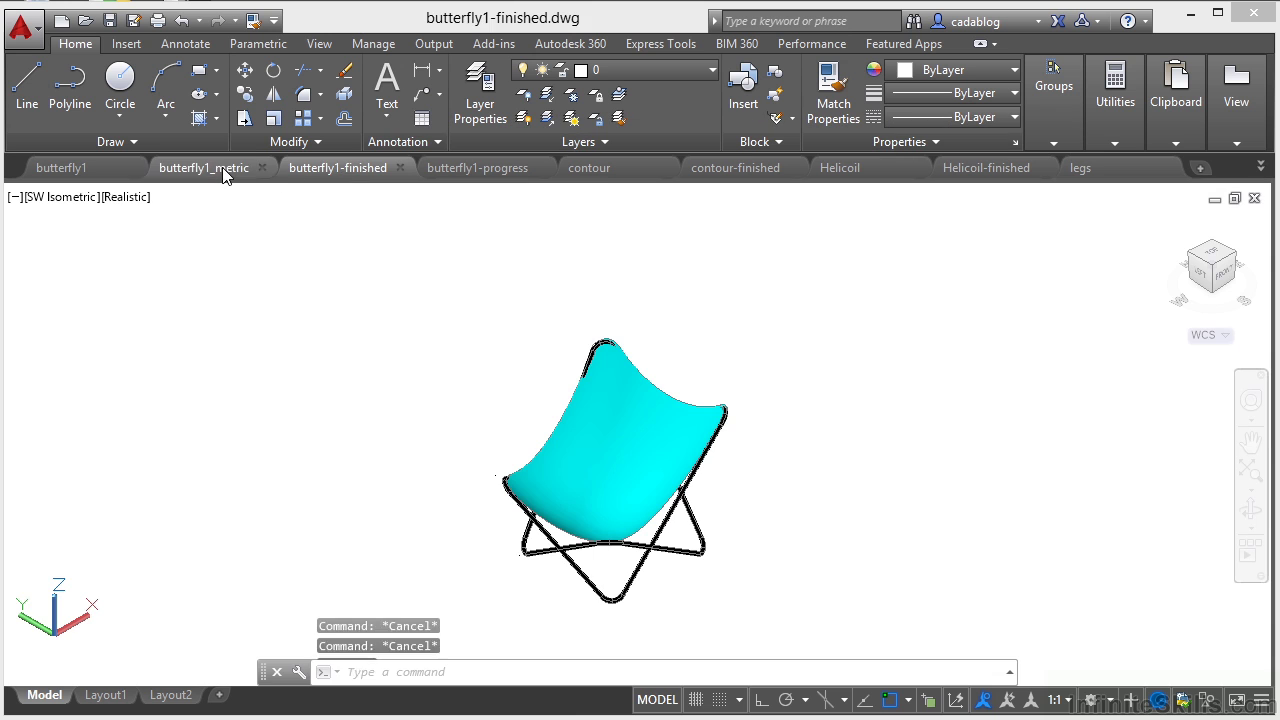
pyautogui.click(170, 167)
pyautogui.click(104, 166)
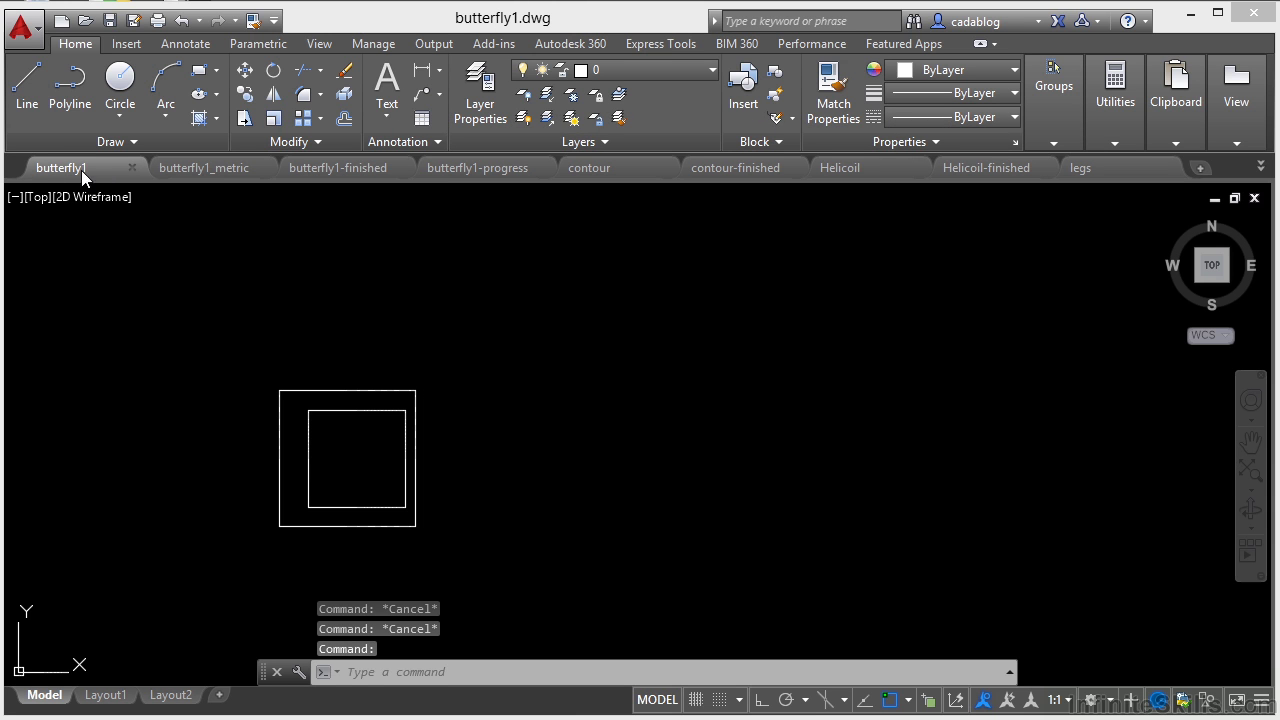
pyautogui.click(1260, 172)
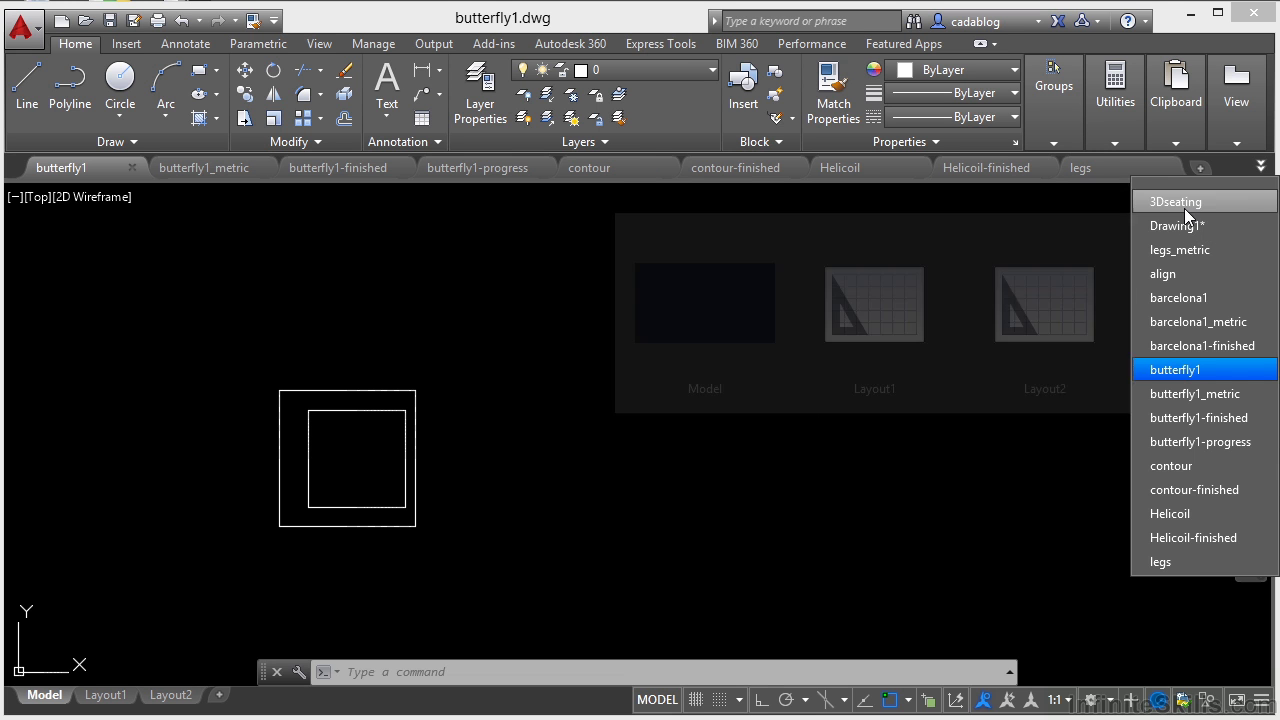
pyautogui.click(1184, 208)
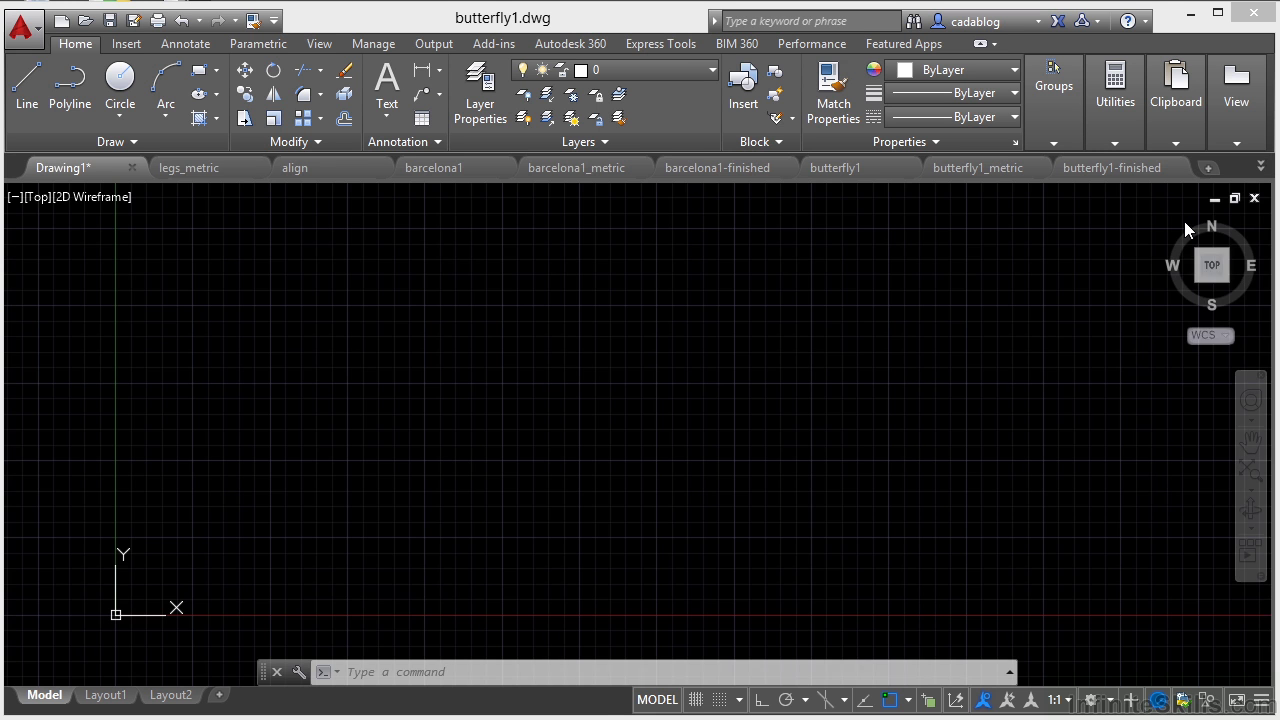
pyautogui.press('Escape')
pyautogui.press('Escape')
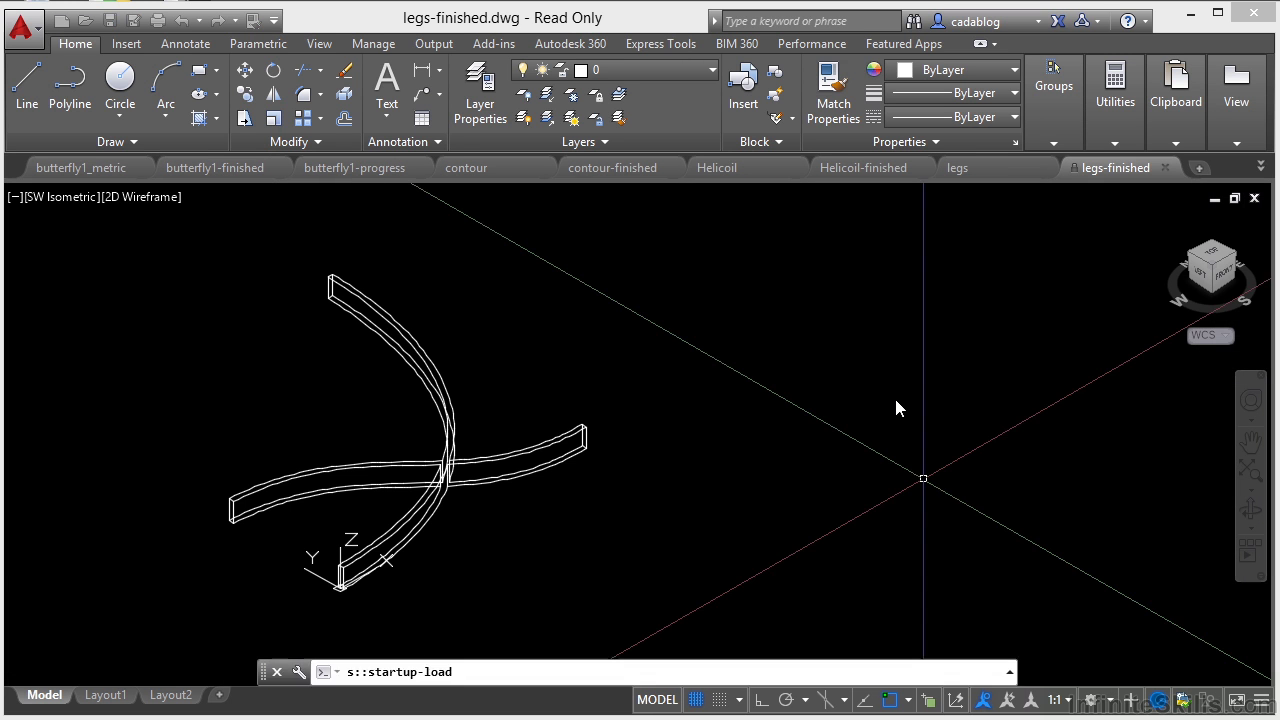
# Leave legs-finished and pick Drawing1 from the file tab overflow list
pyautogui.press('Escape')
pyautogui.press('Escape')
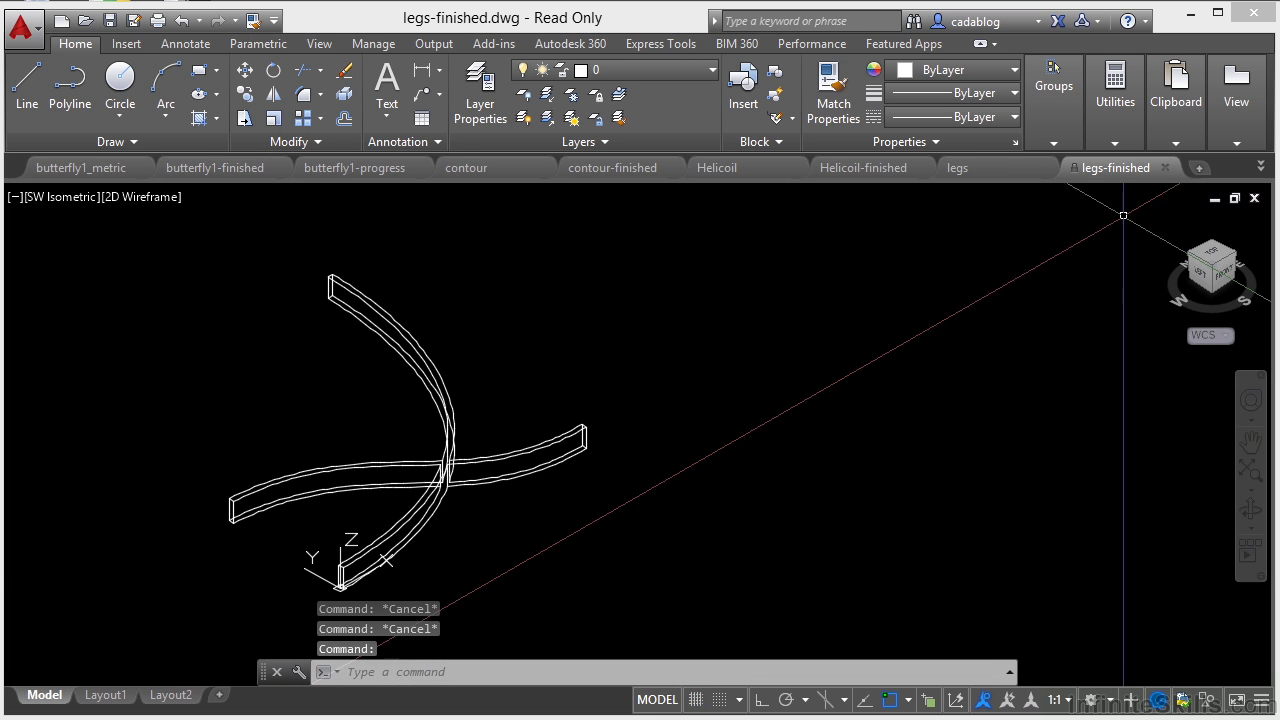
pyautogui.moveTo(1117, 178)
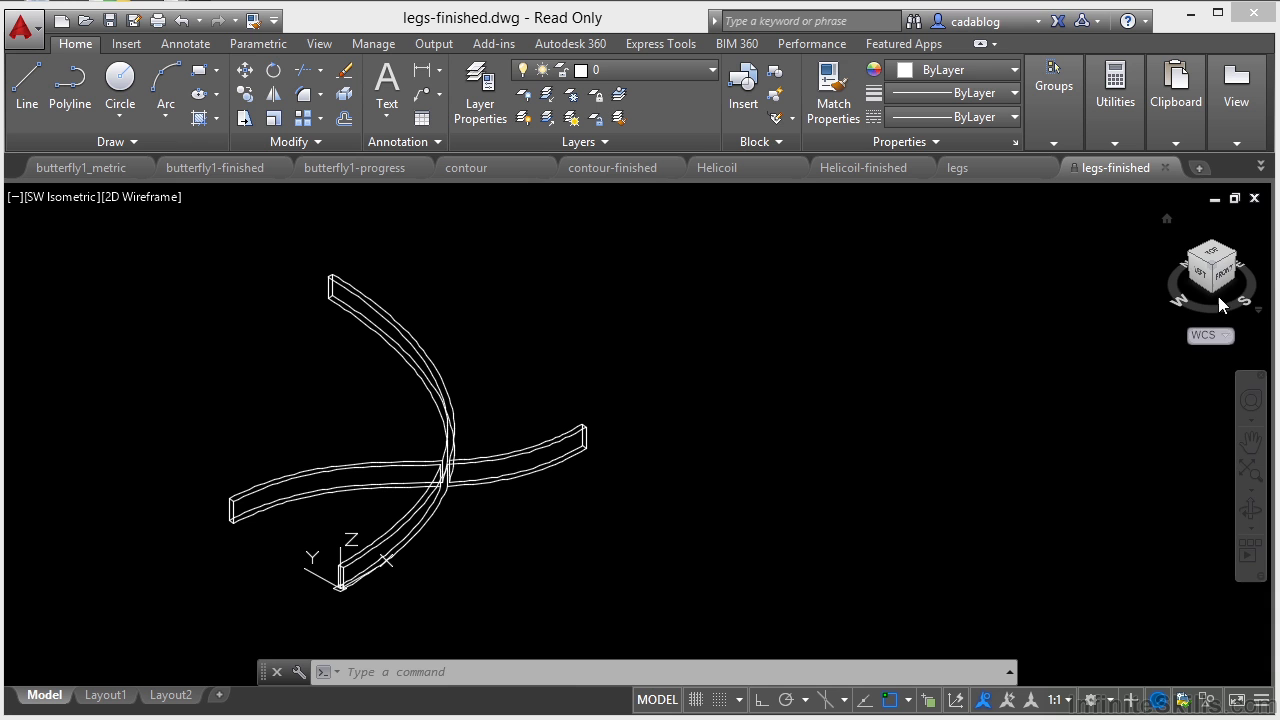
pyautogui.click(1262, 168)
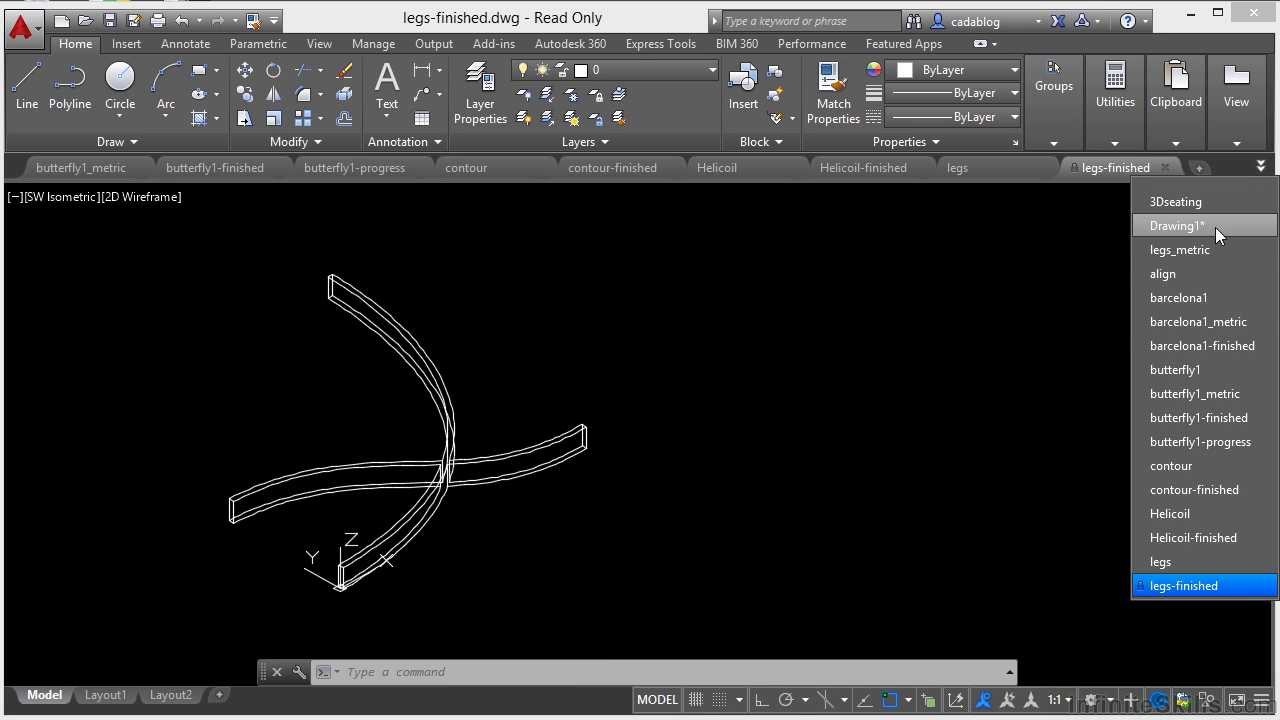
pyautogui.moveTo(1217, 227)
pyautogui.click(1177, 226)
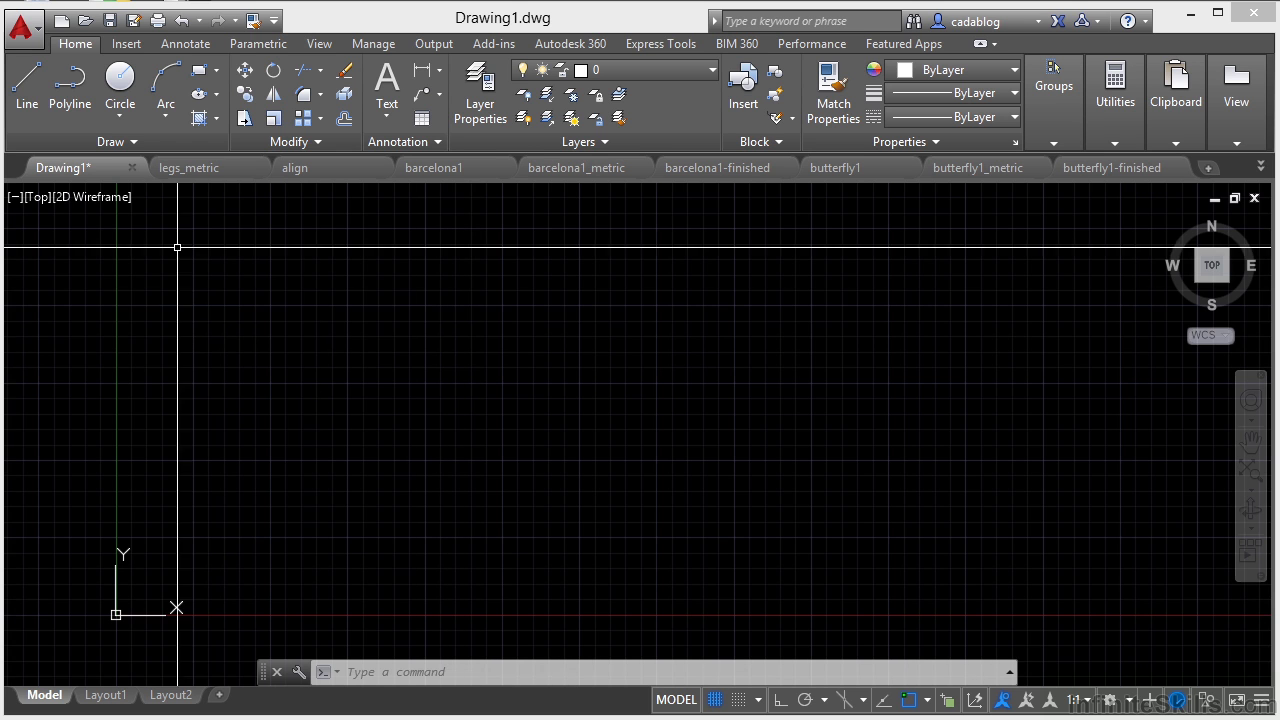
pyautogui.moveTo(89, 160)
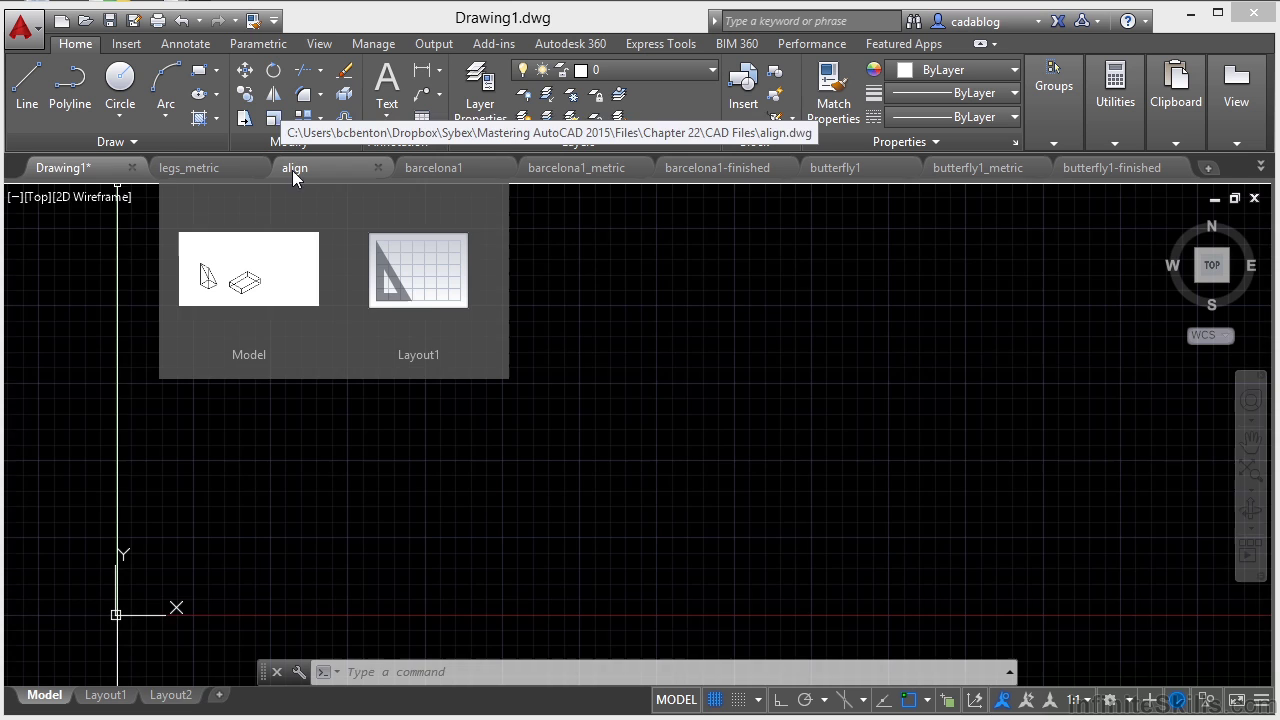
pyautogui.click(292, 167)
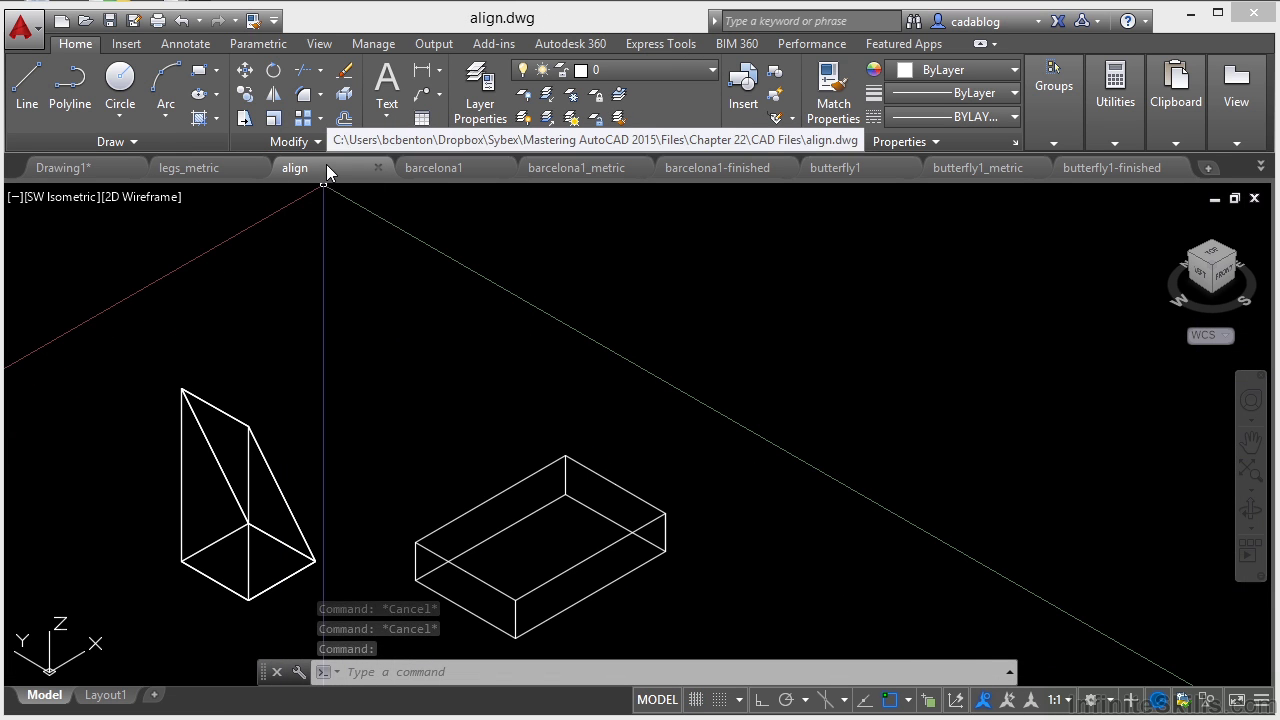
pyautogui.moveTo(327, 172)
pyautogui.click(413, 291)
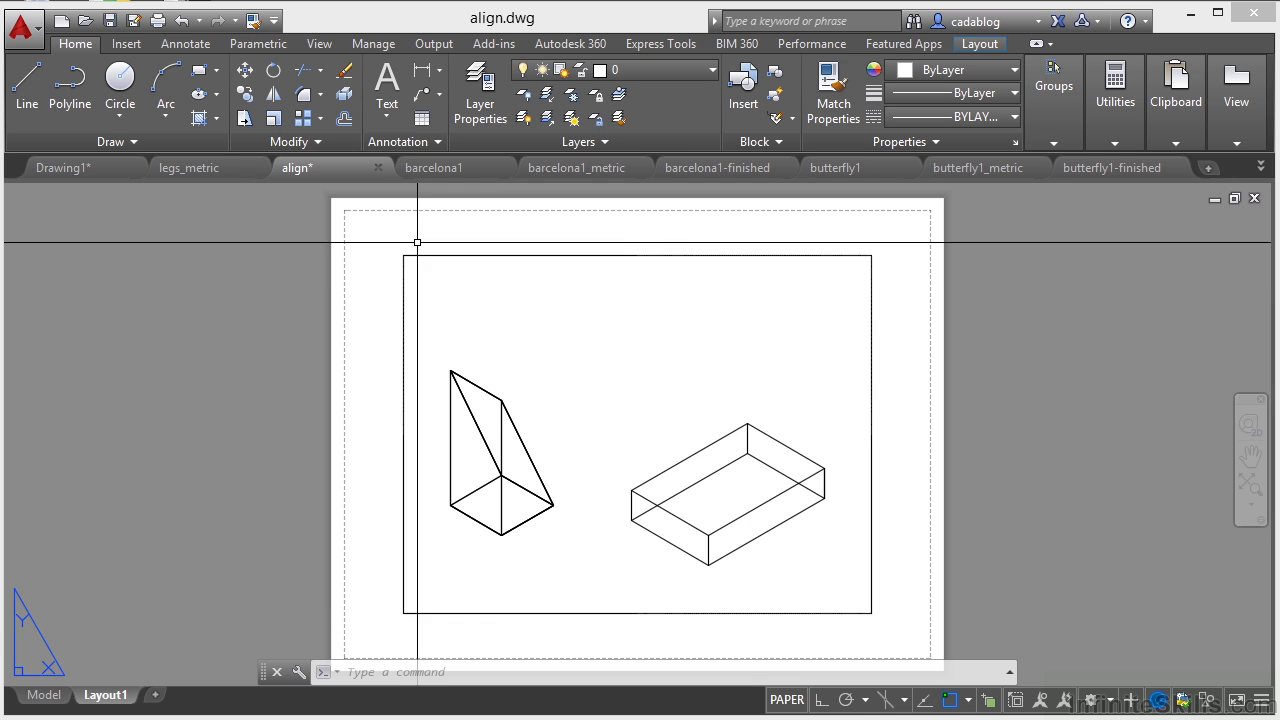
pyautogui.moveTo(353, 165)
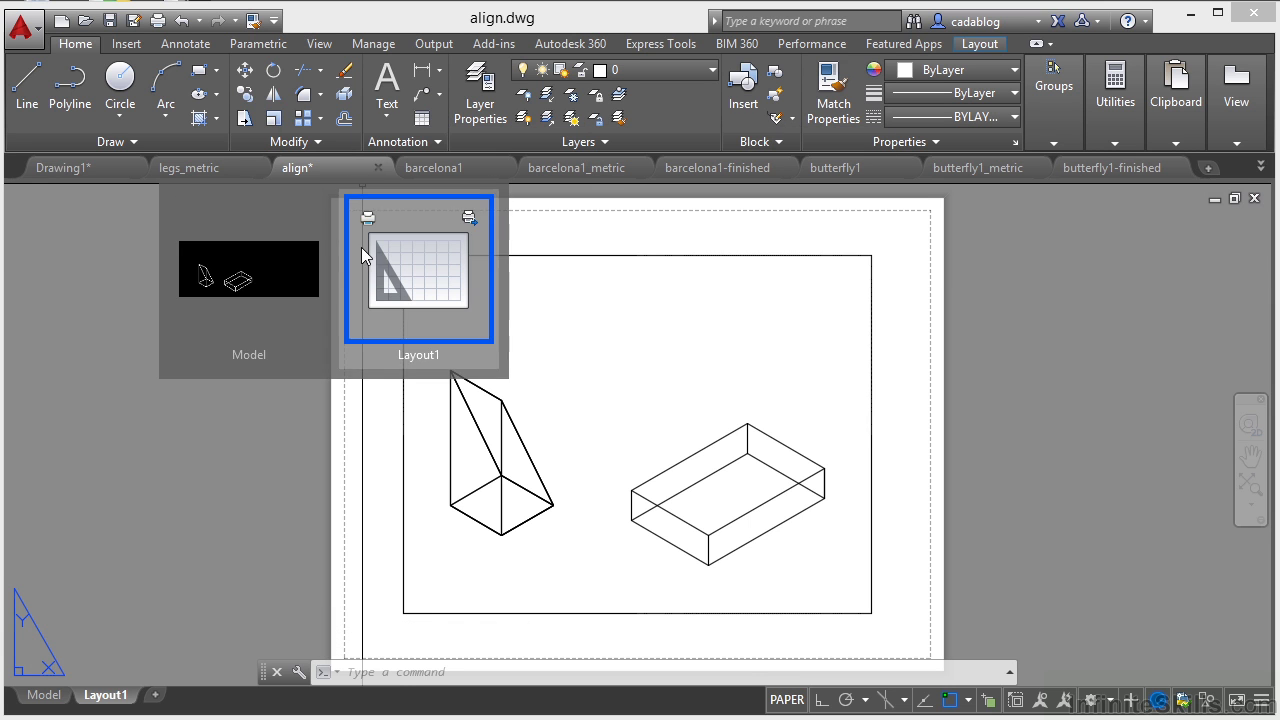
pyautogui.click(293, 247)
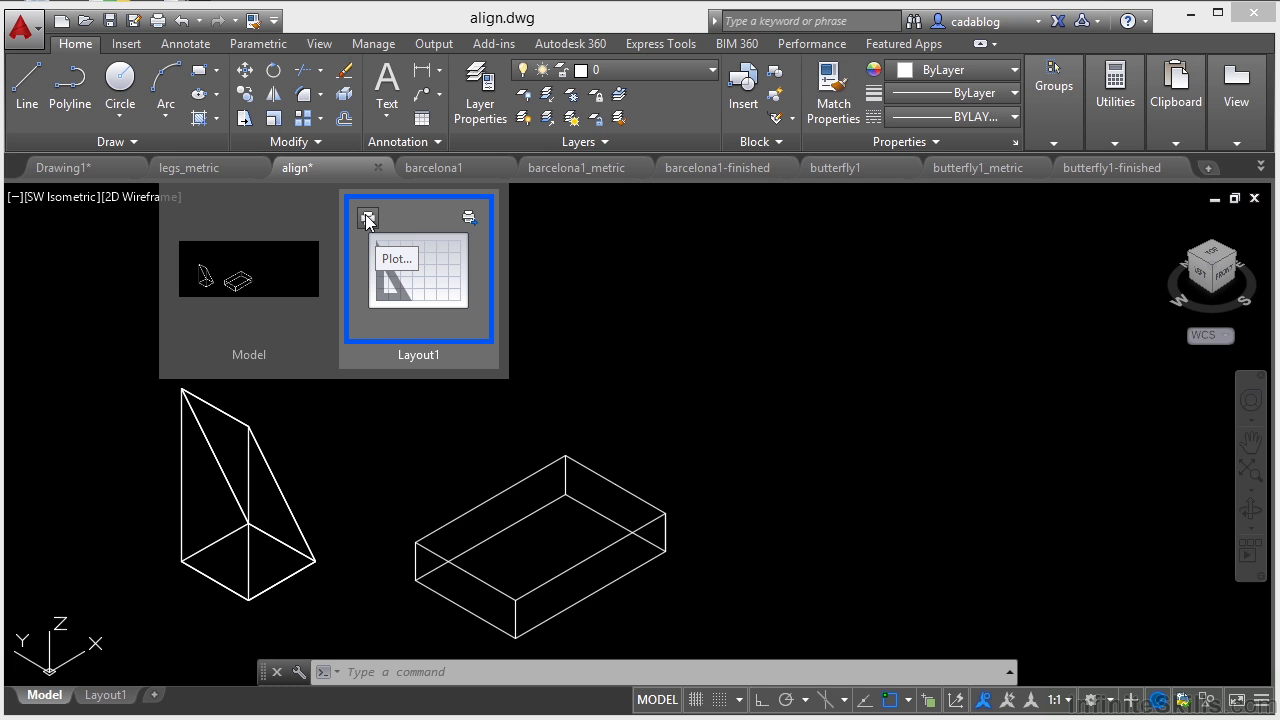
pyautogui.click(392, 246)
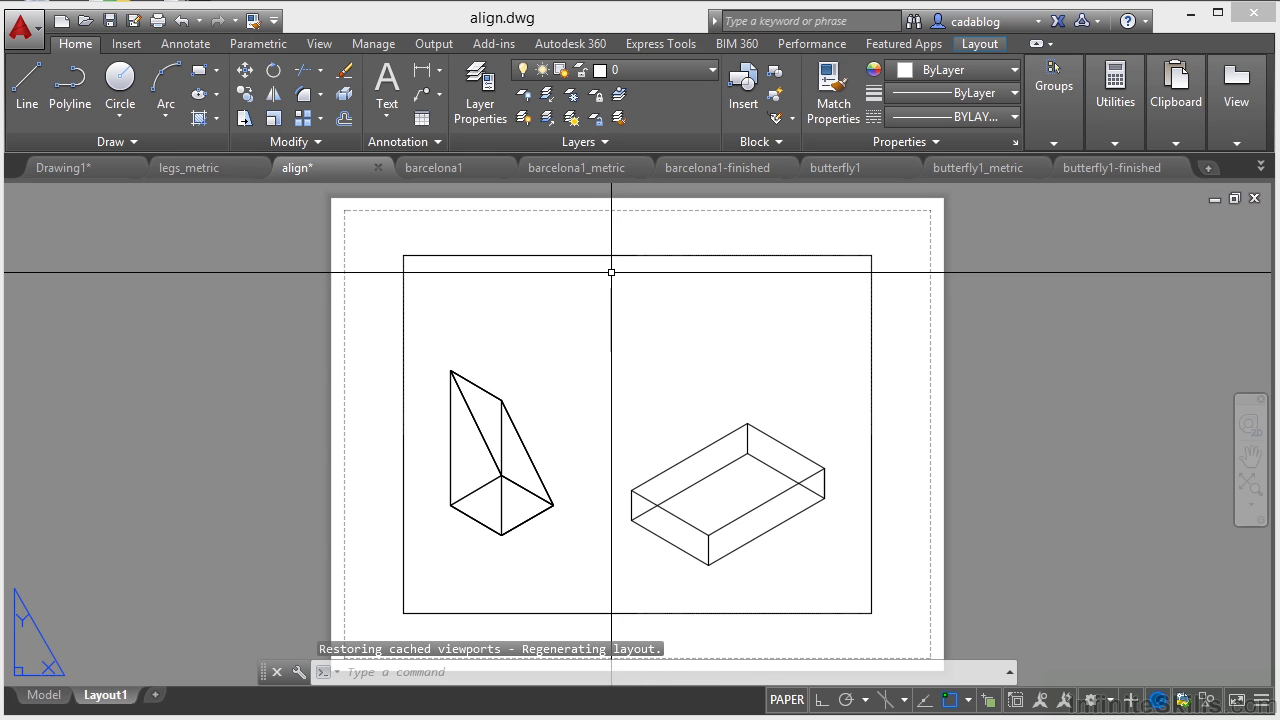
# Create a new blank Drawing3 from the acad.dwt template on the start tab
pyautogui.click(1209, 170)
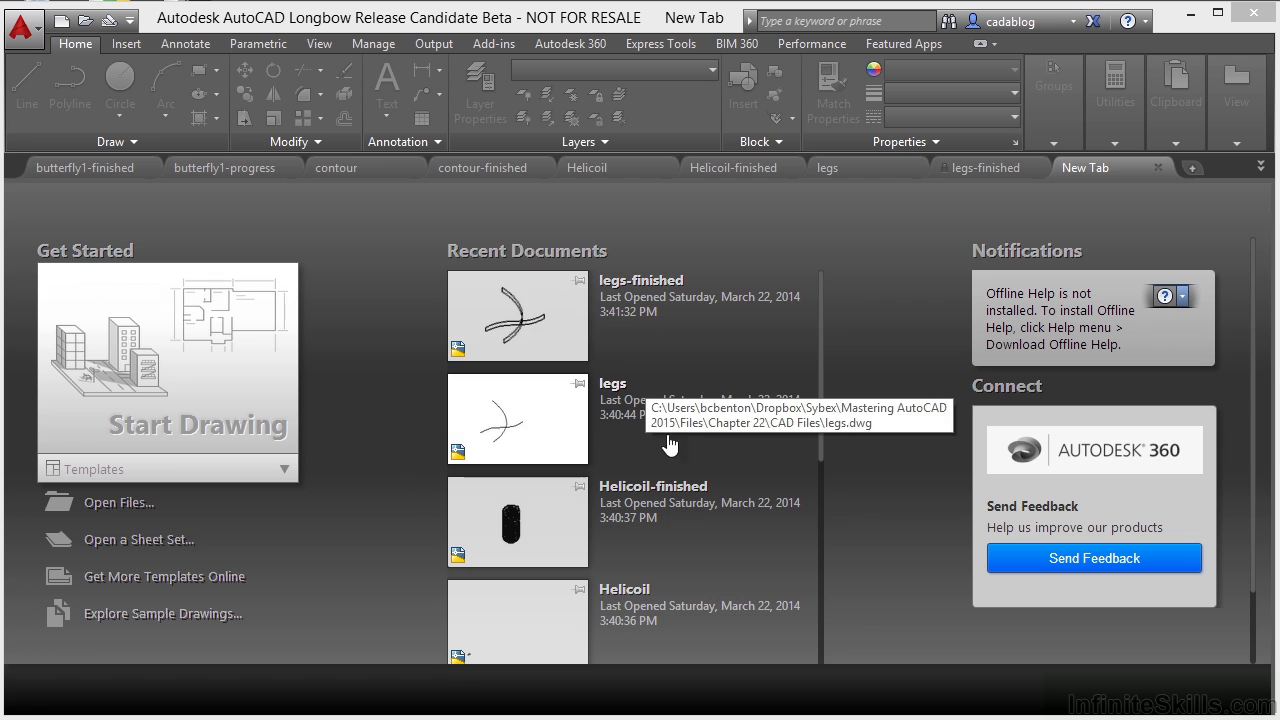
pyautogui.scroll(-2, 678, 537)
pyautogui.scroll(-6, 678, 530)
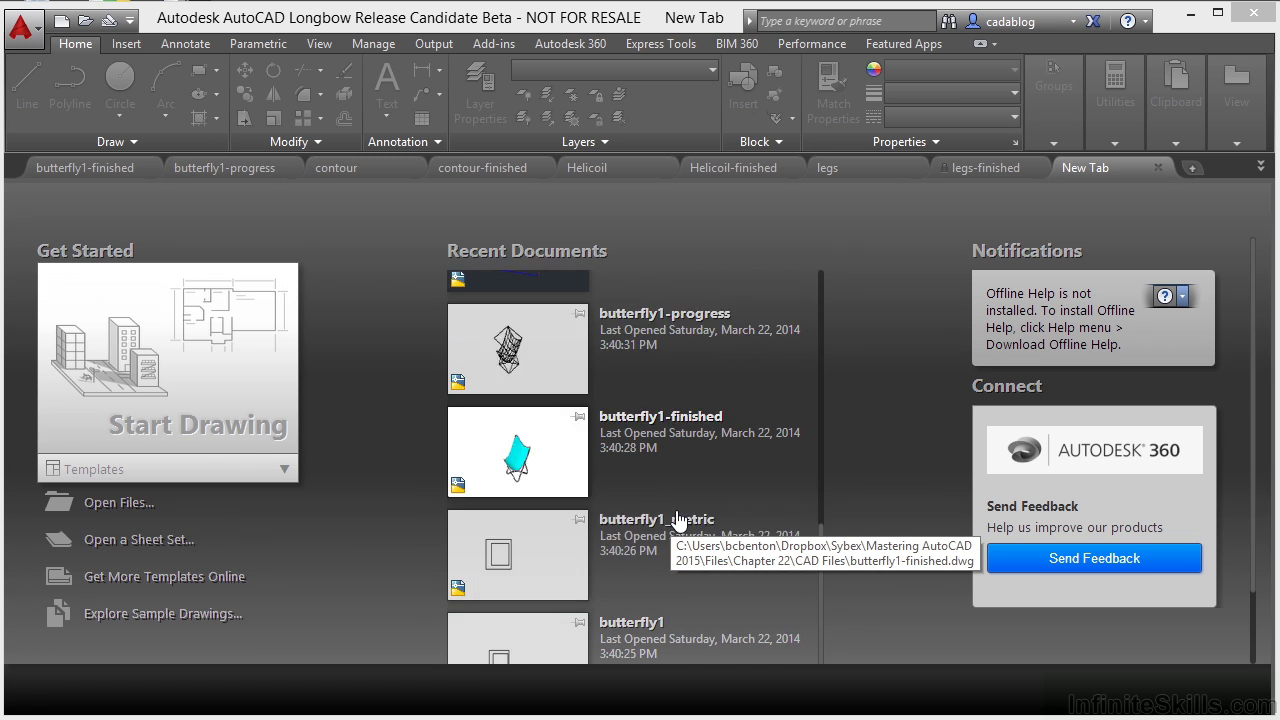
pyautogui.scroll(1, 665, 450)
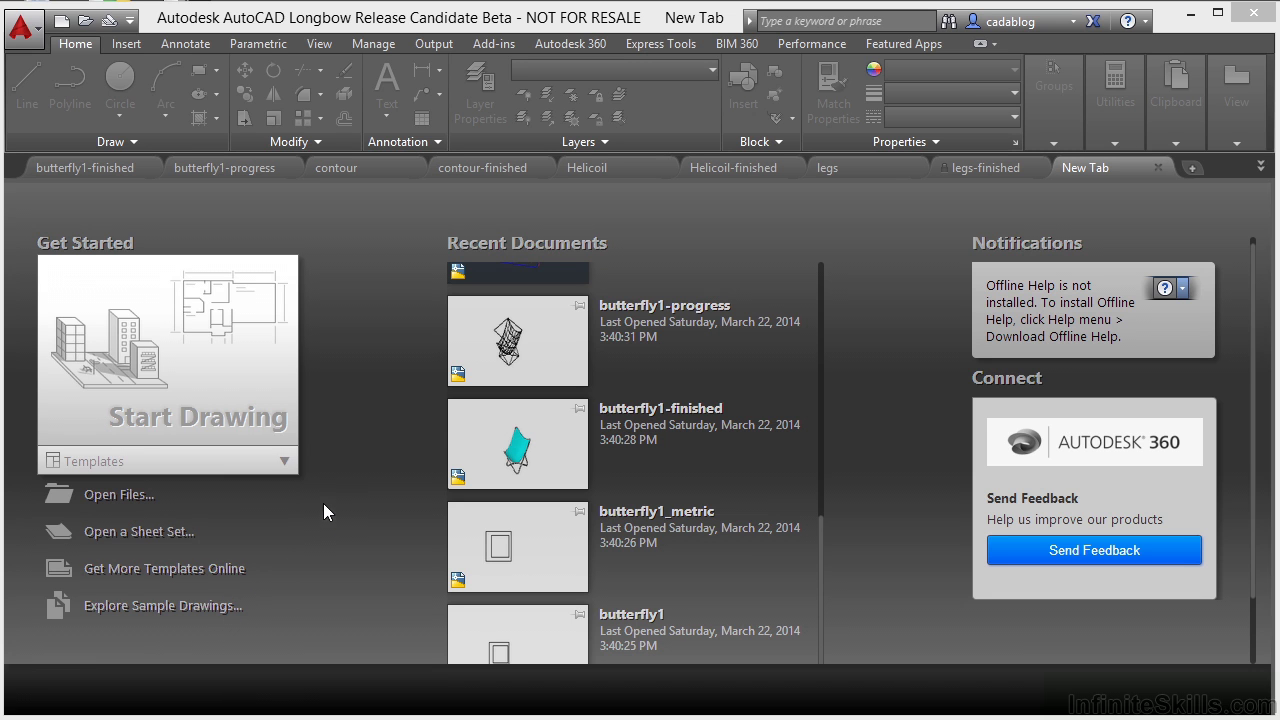
pyautogui.click(247, 466)
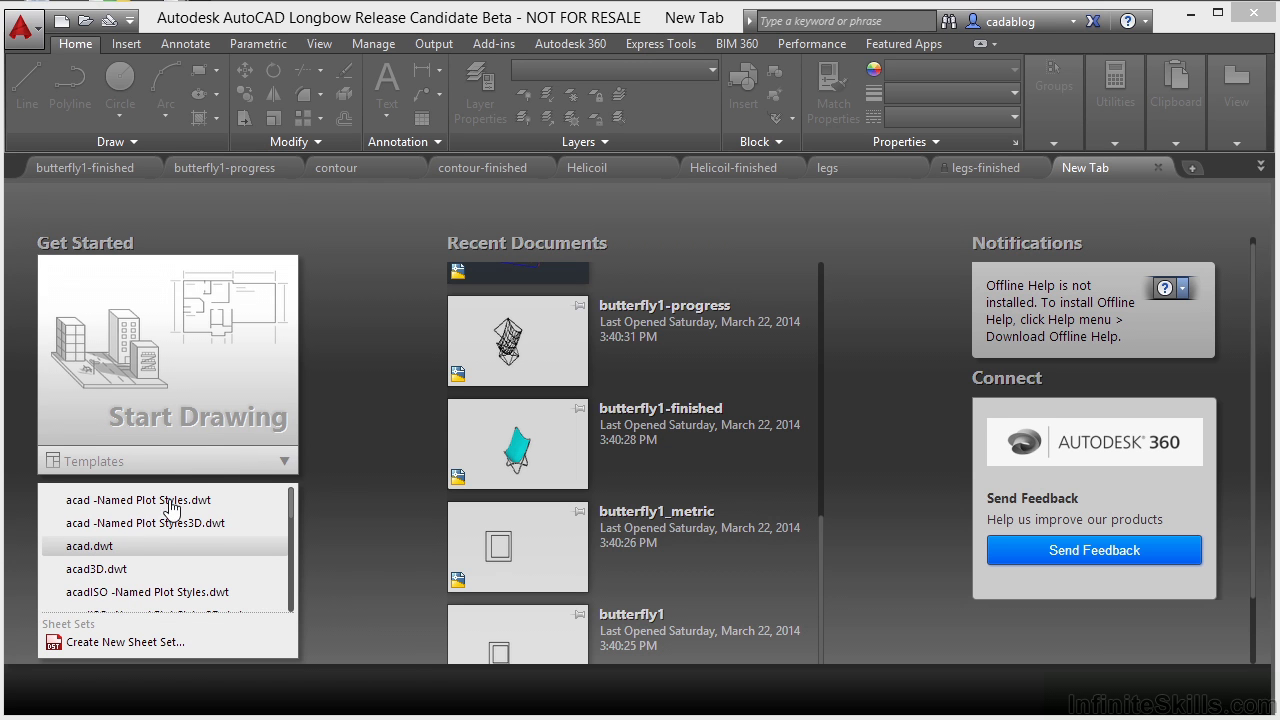
pyautogui.click(113, 548)
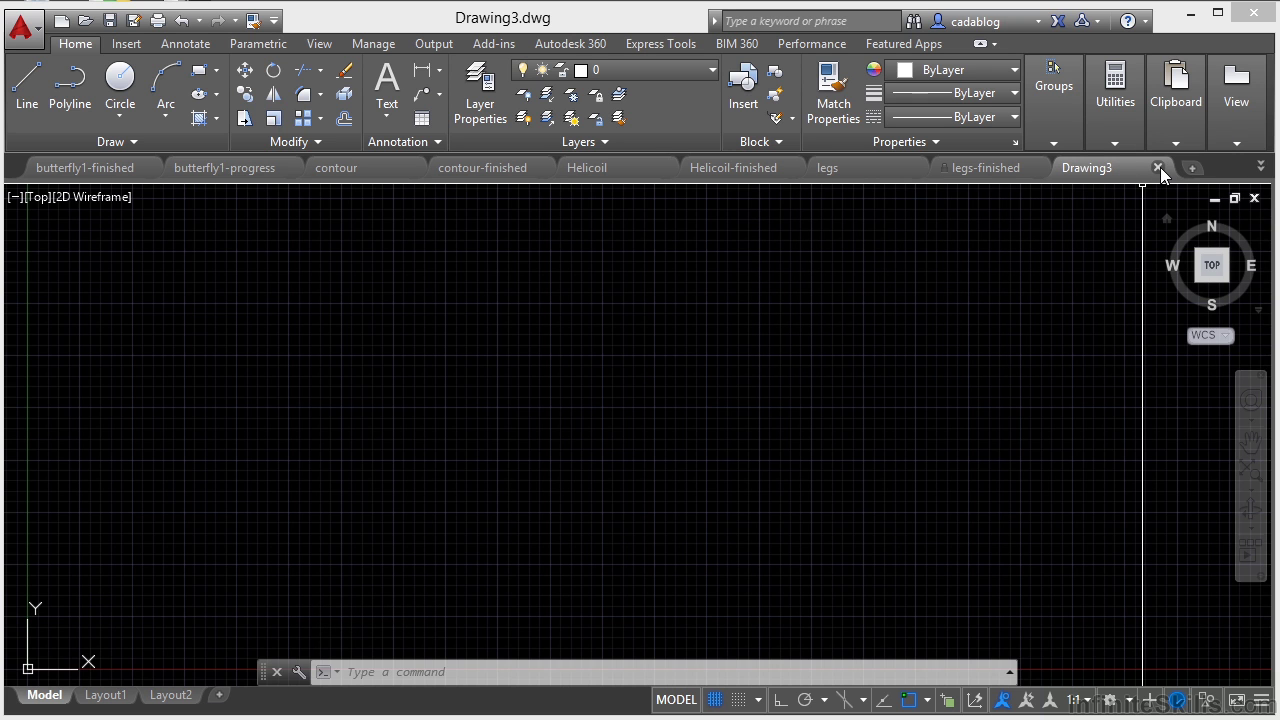
# Close the Drawing3, legs-finished, legs and Helicoil-finished tabs one after another
pyautogui.click(1158, 168)
pyautogui.click(1162, 168)
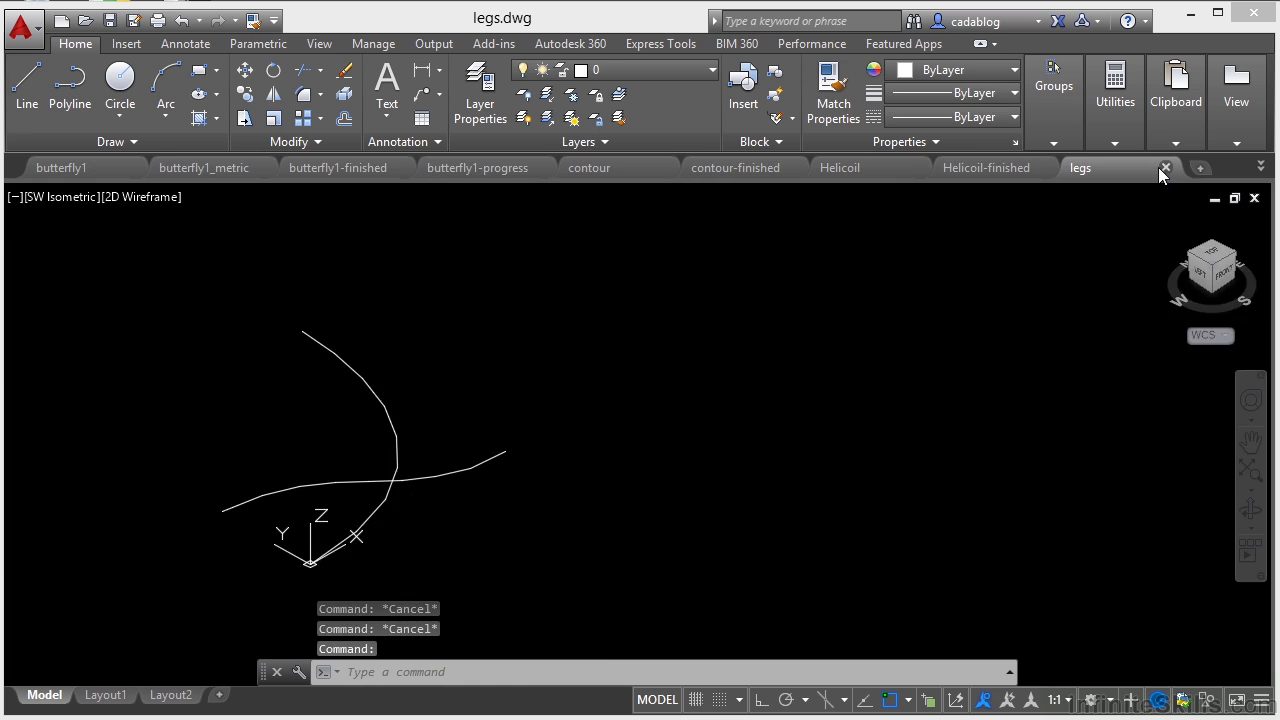
pyautogui.click(1158, 167)
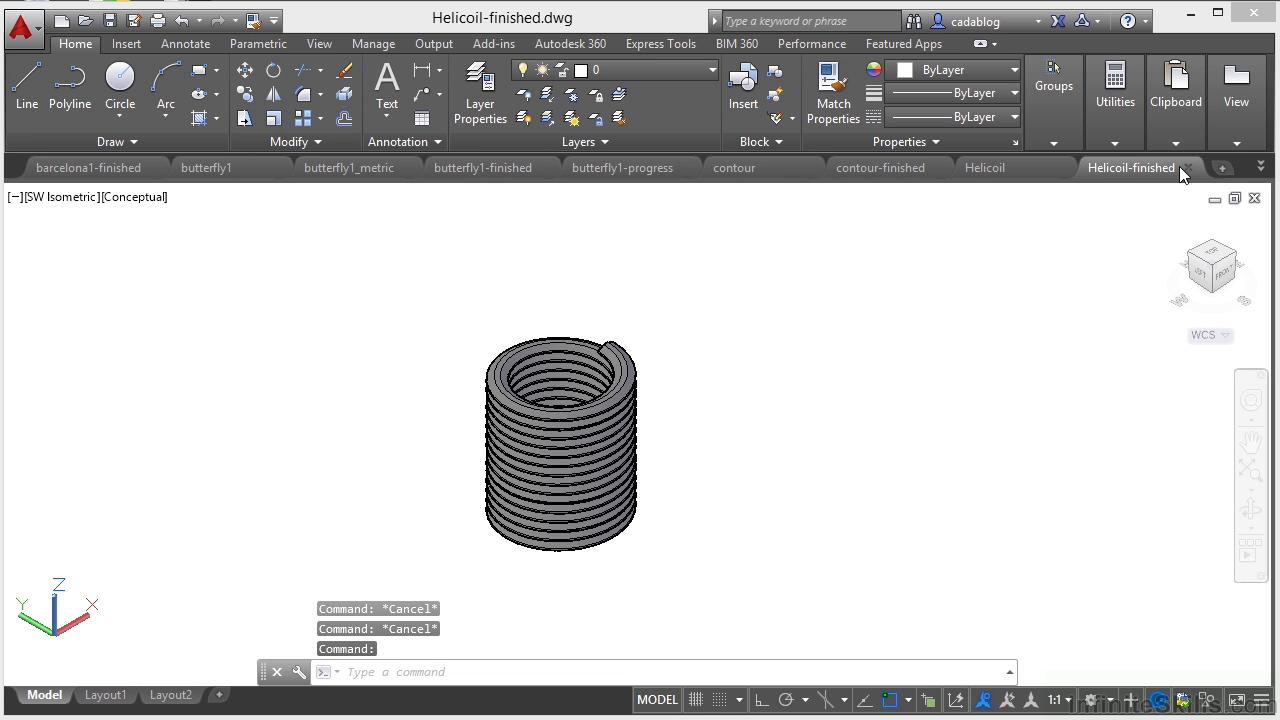
pyautogui.click(1186, 170)
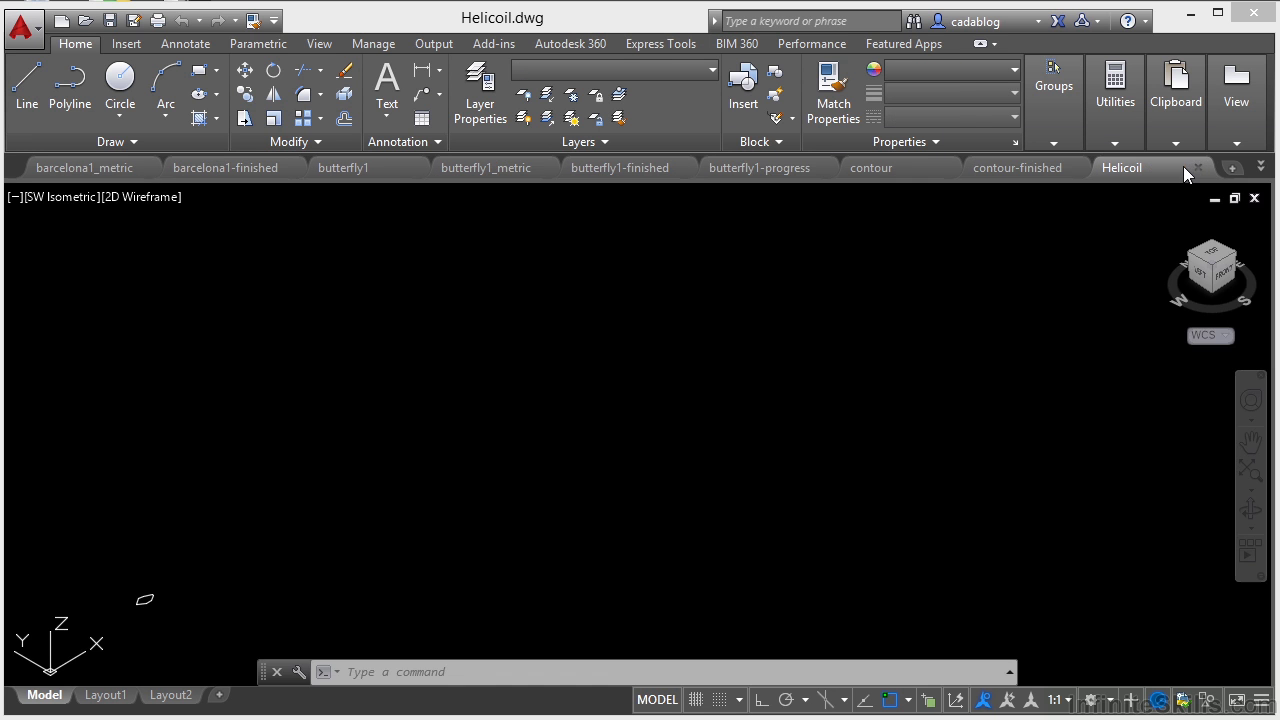
# Draw a single line near the small hexagon in the Helicoil drawing
pyautogui.click(634, 404)
pyautogui.click(537, 400)
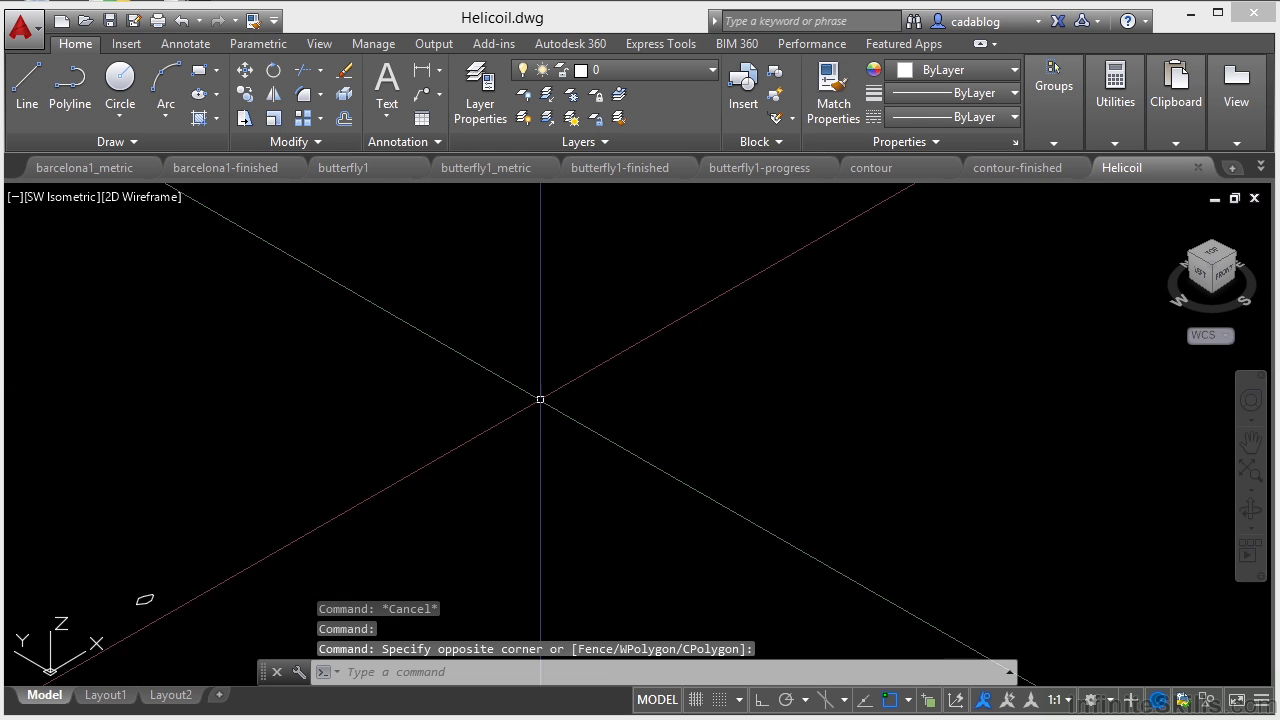
pyautogui.scroll(2, 360, 480)
pyautogui.moveTo(360, 480); pyautogui.dragTo(632, 334, button='middle')
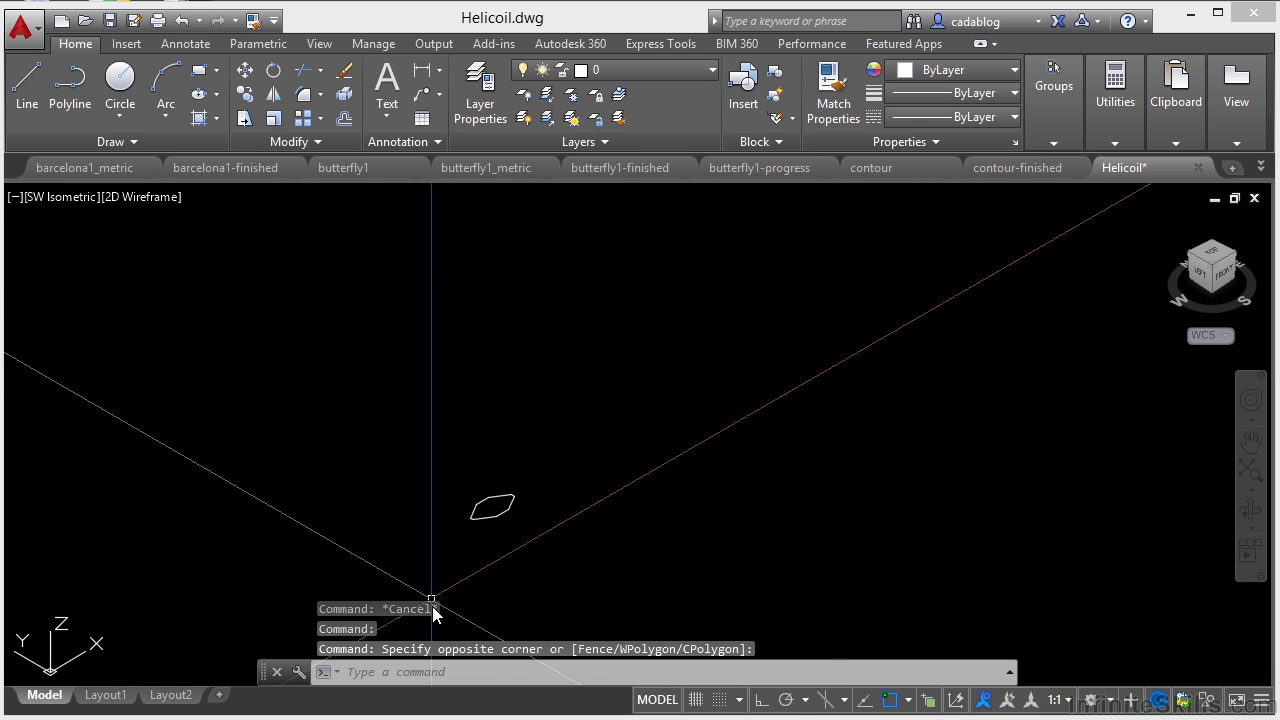
pyautogui.scroll(4, 474, 571)
pyautogui.write('l')
pyautogui.press('Return')
pyautogui.click(438, 413)
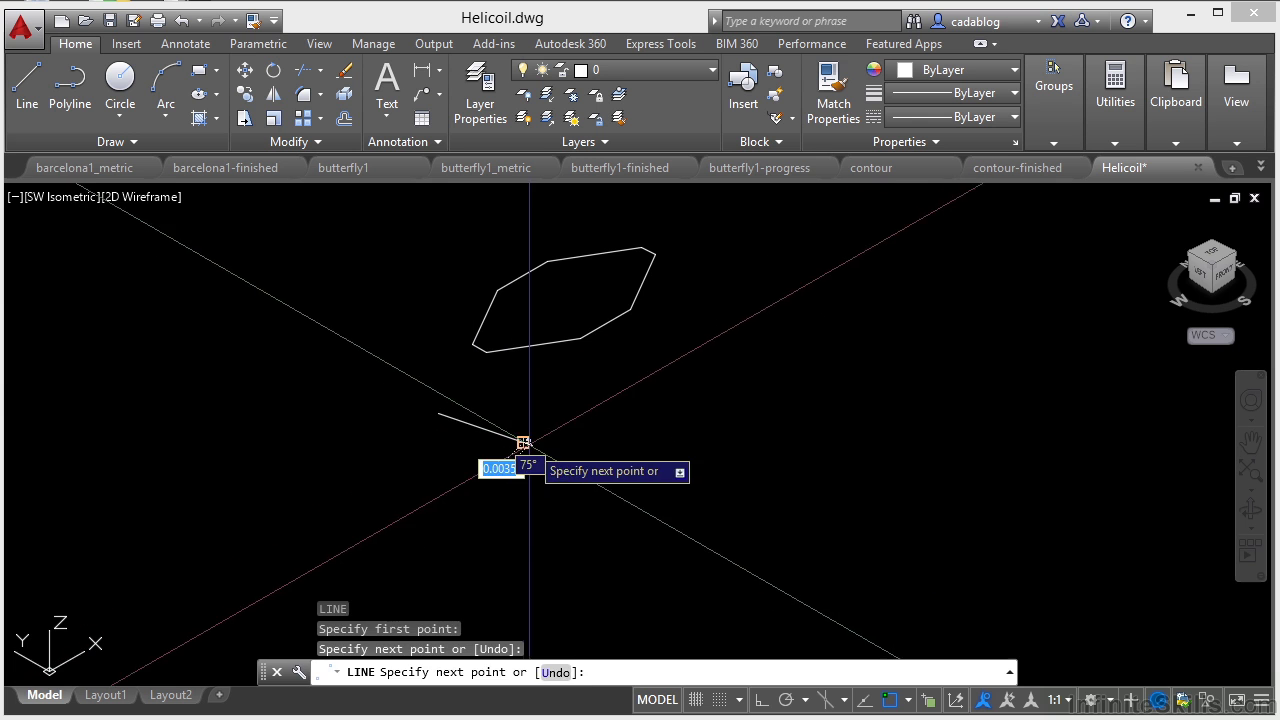
pyautogui.click(524, 442)
pyautogui.press('Return')
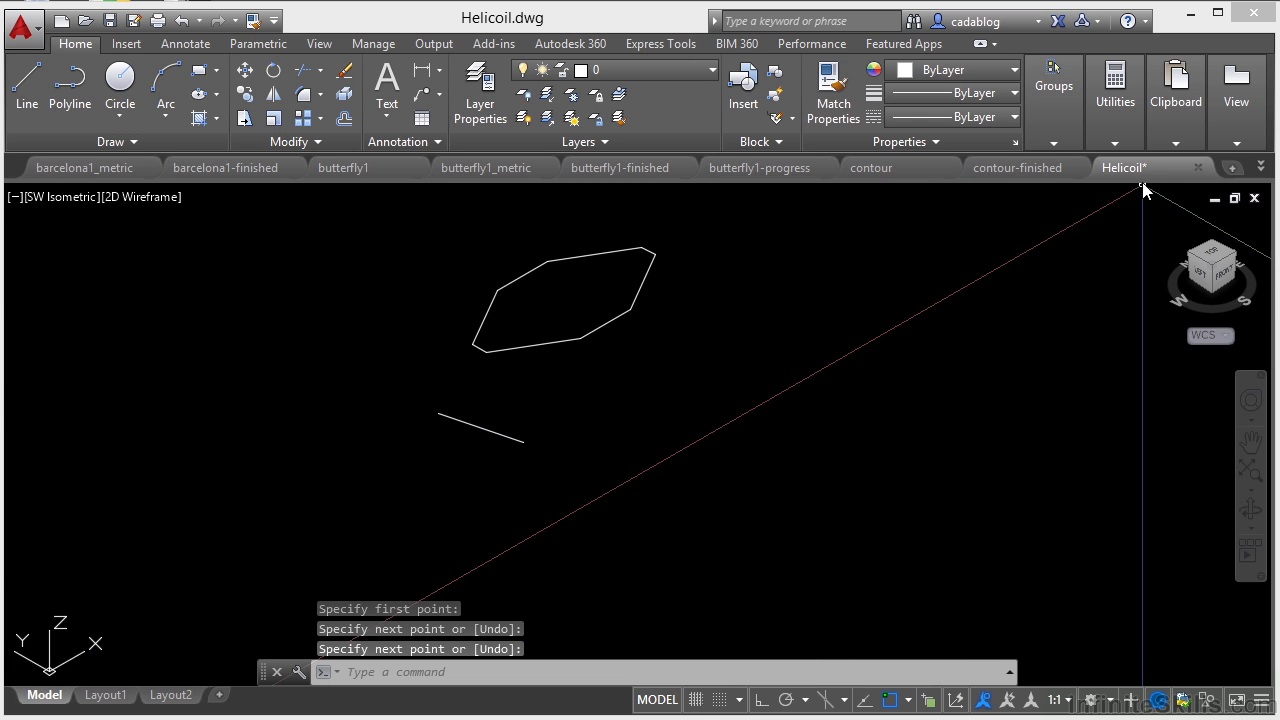
# Close Helicoil, choosing No to discard the unsaved line
pyautogui.click(1198, 167)
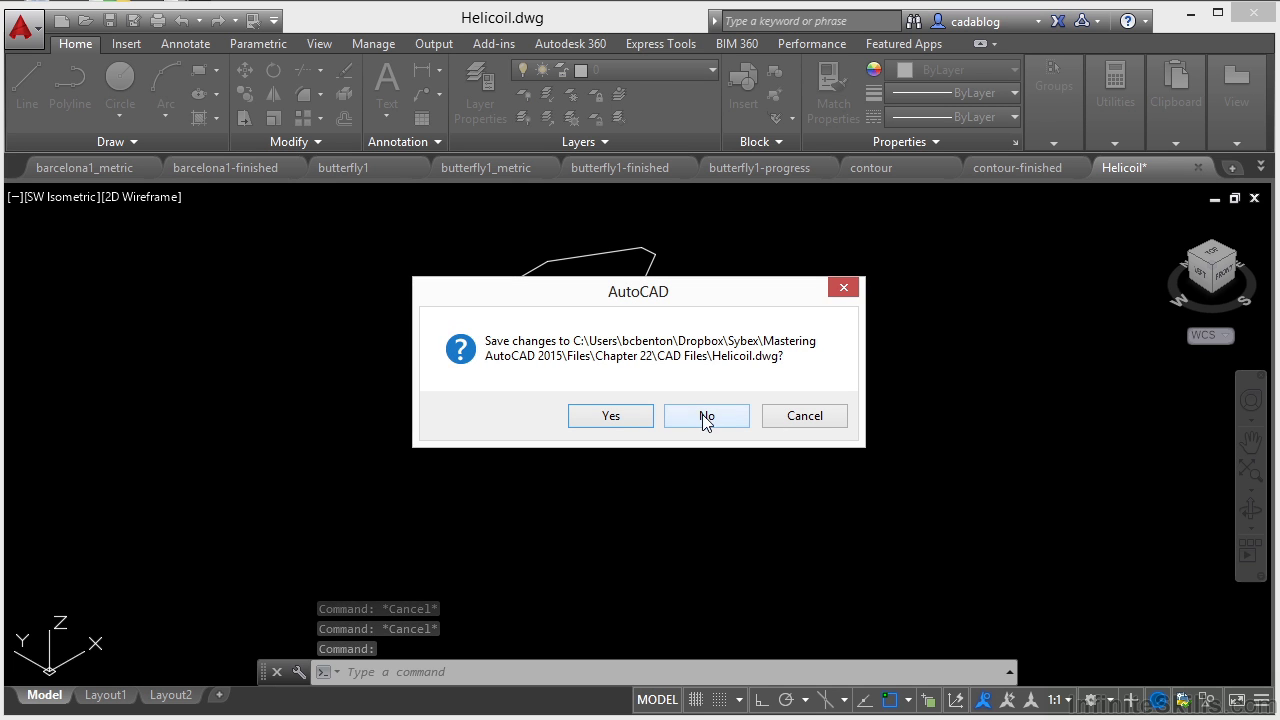
pyautogui.click(702, 414)
pyautogui.press('Escape')
pyautogui.press('Escape')
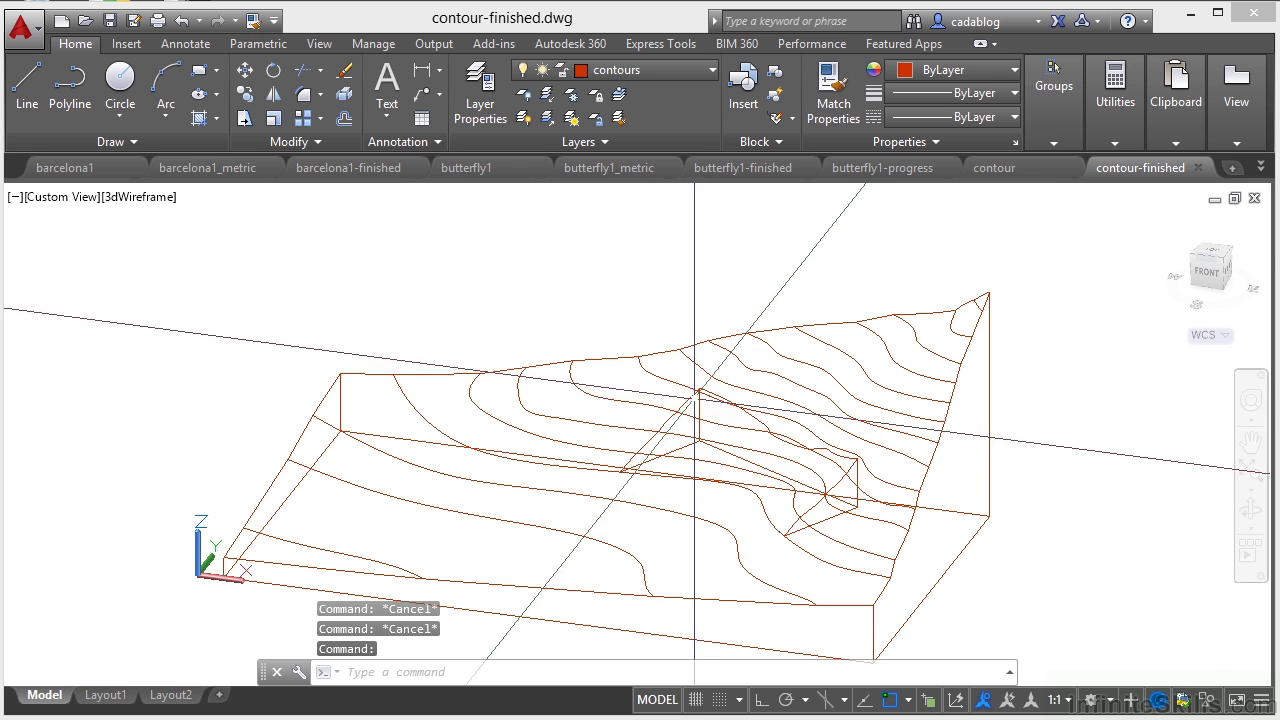
# On the View ribbon, toggle File Tabs off, on, and off again, leaving the tab bar hidden
pyautogui.click(320, 44)
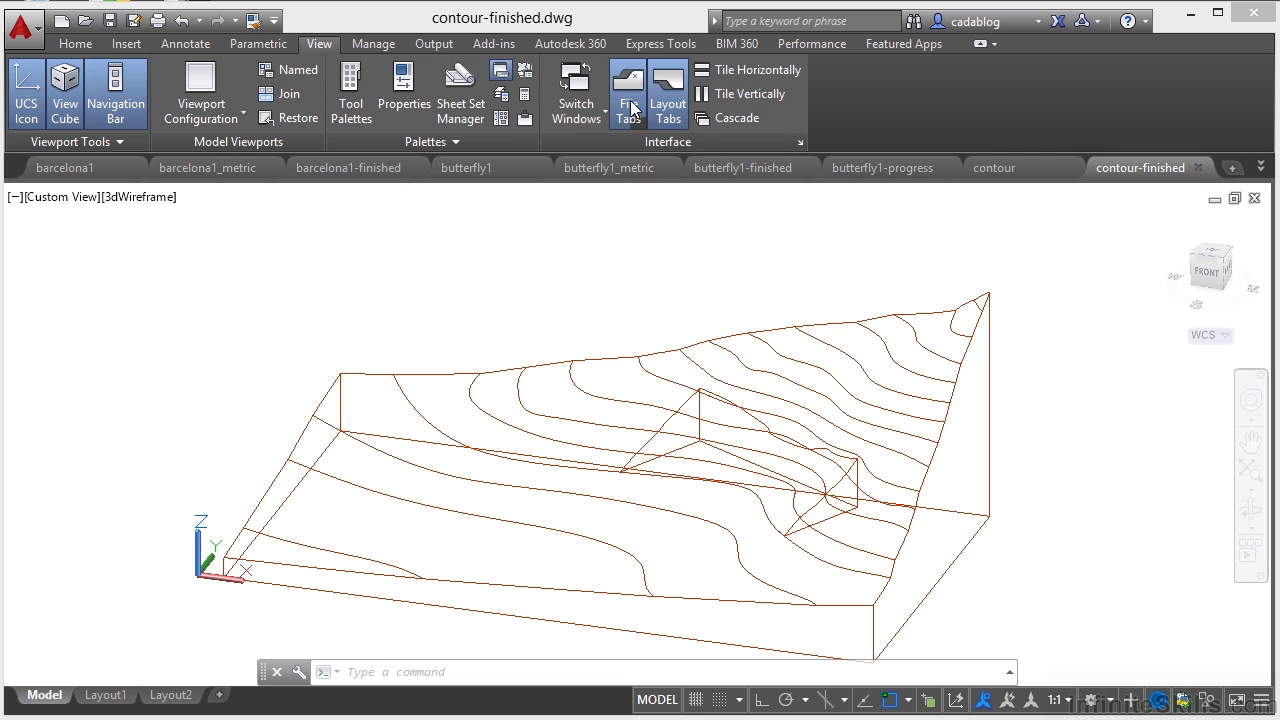
pyautogui.click(631, 108)
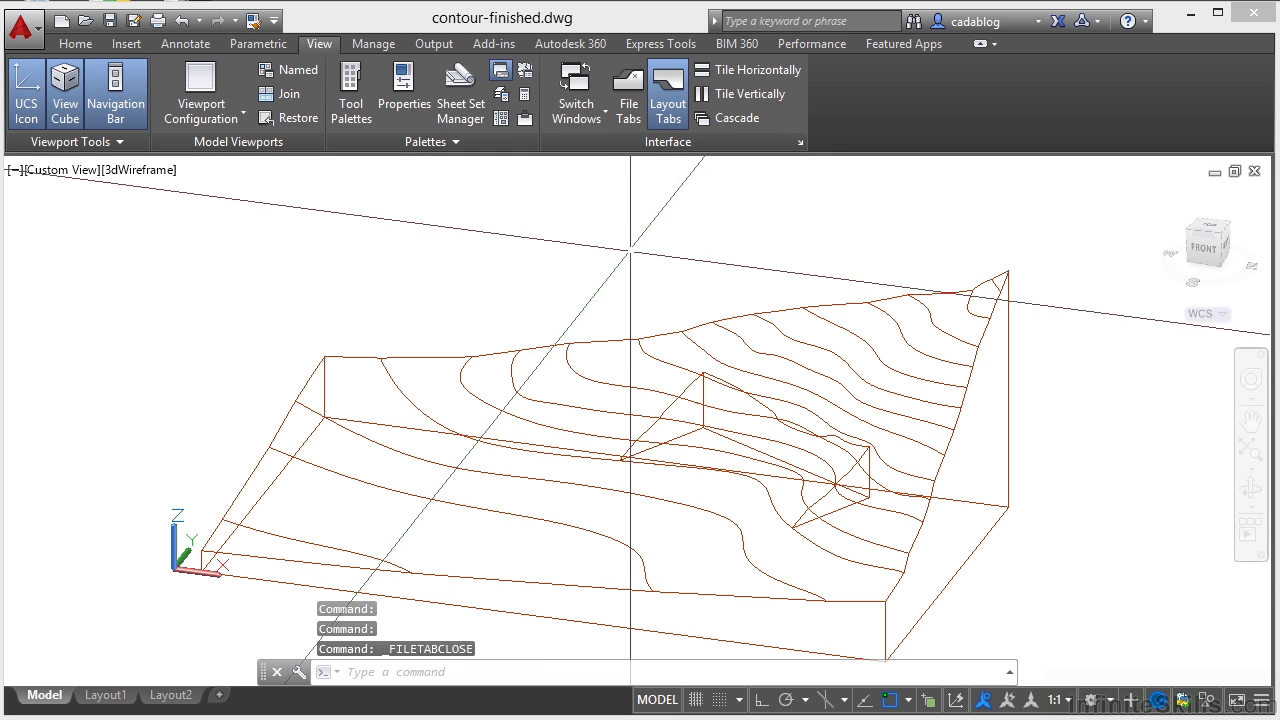
pyautogui.click(628, 106)
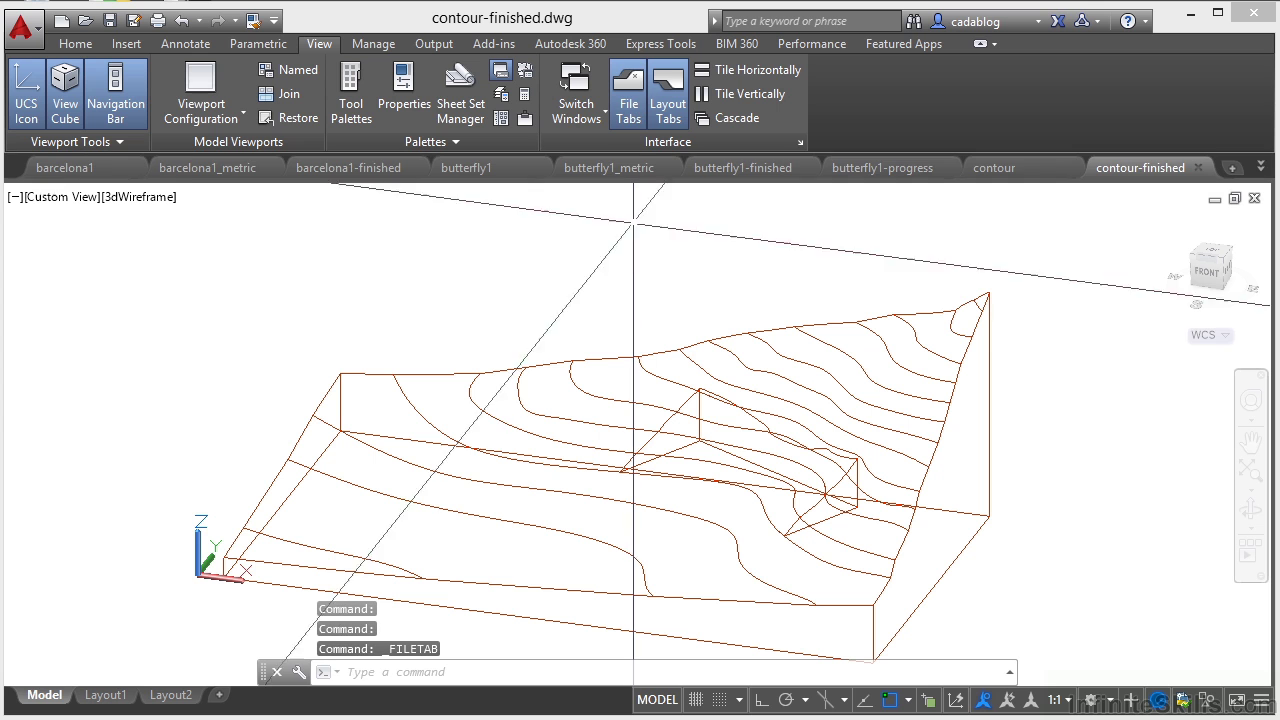
pyautogui.click(628, 100)
pyautogui.click(628, 100)
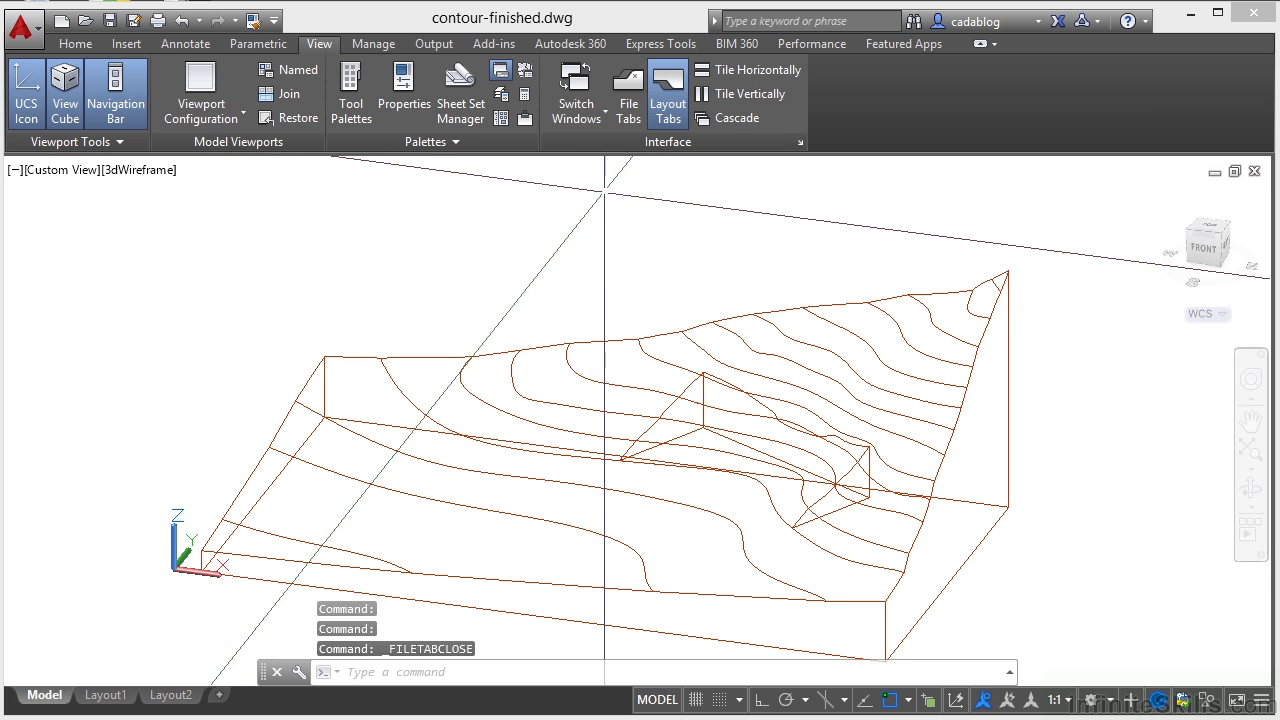